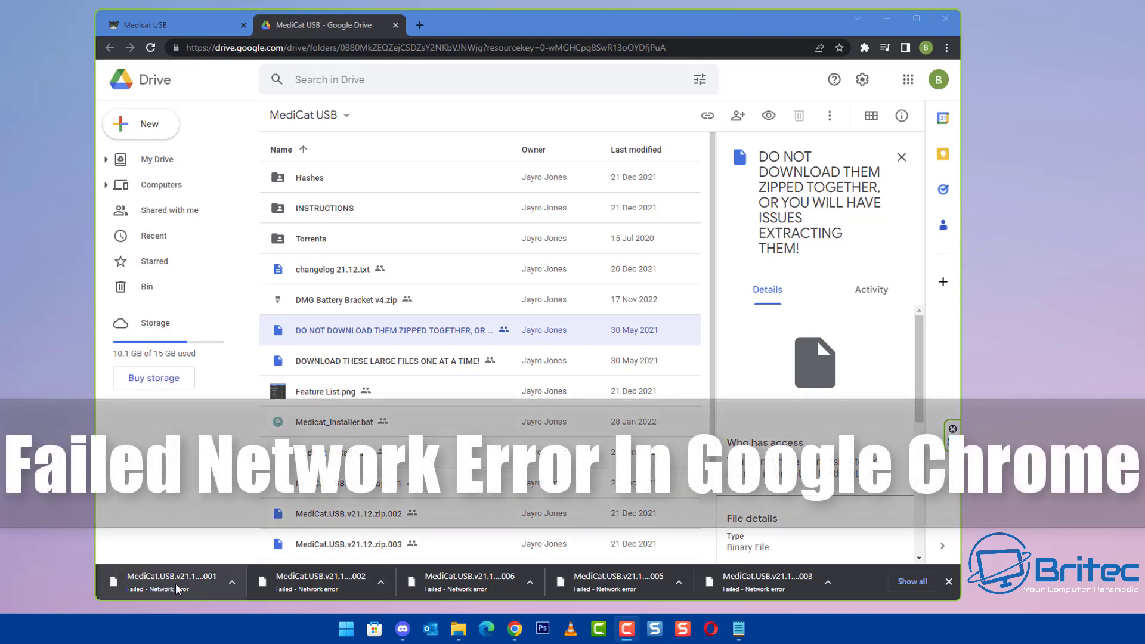
# Resume the failed MediCat.USB.v21.12 downloads, including the 006 part, from the downloads bar
pyautogui.click(230, 582)
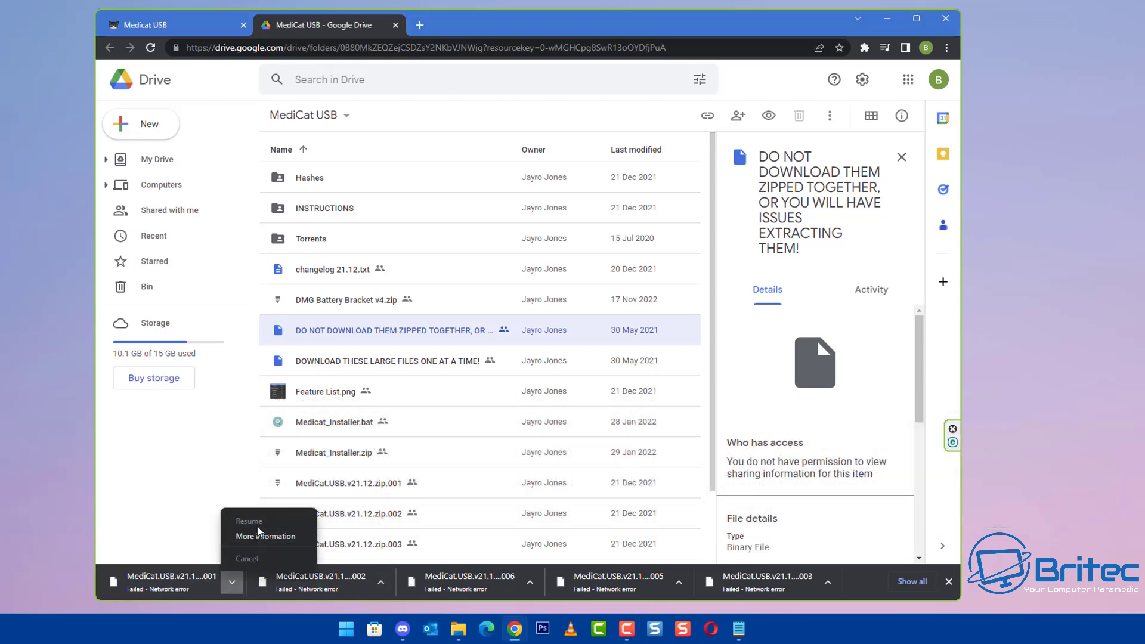
pyautogui.click(149, 587)
pyautogui.rightClick(149, 588)
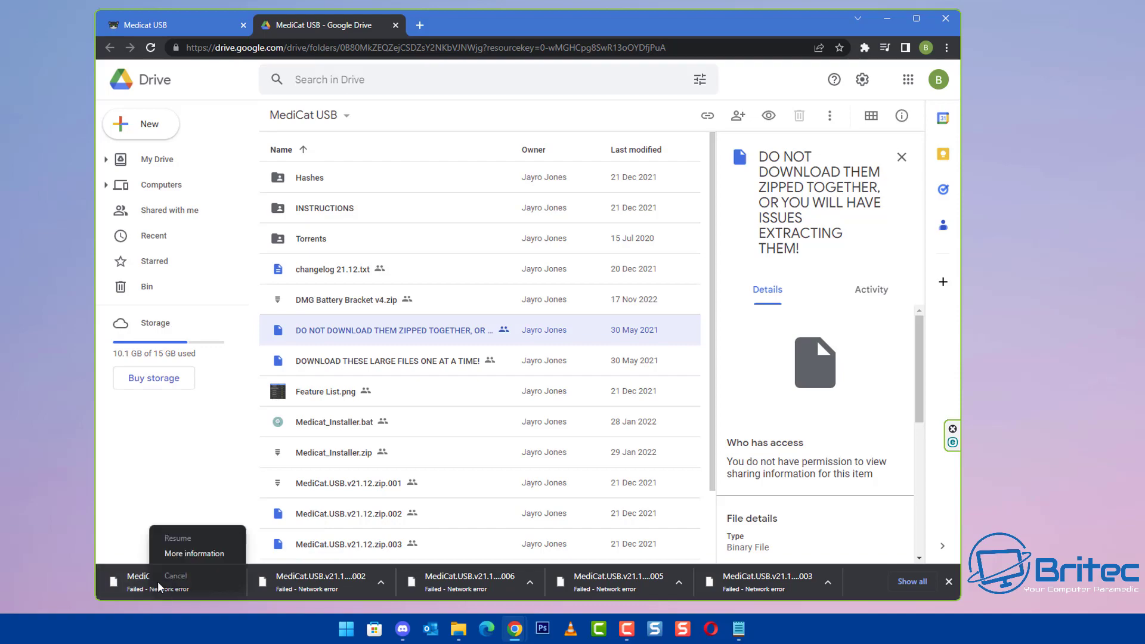
pyautogui.rightClick(316, 582)
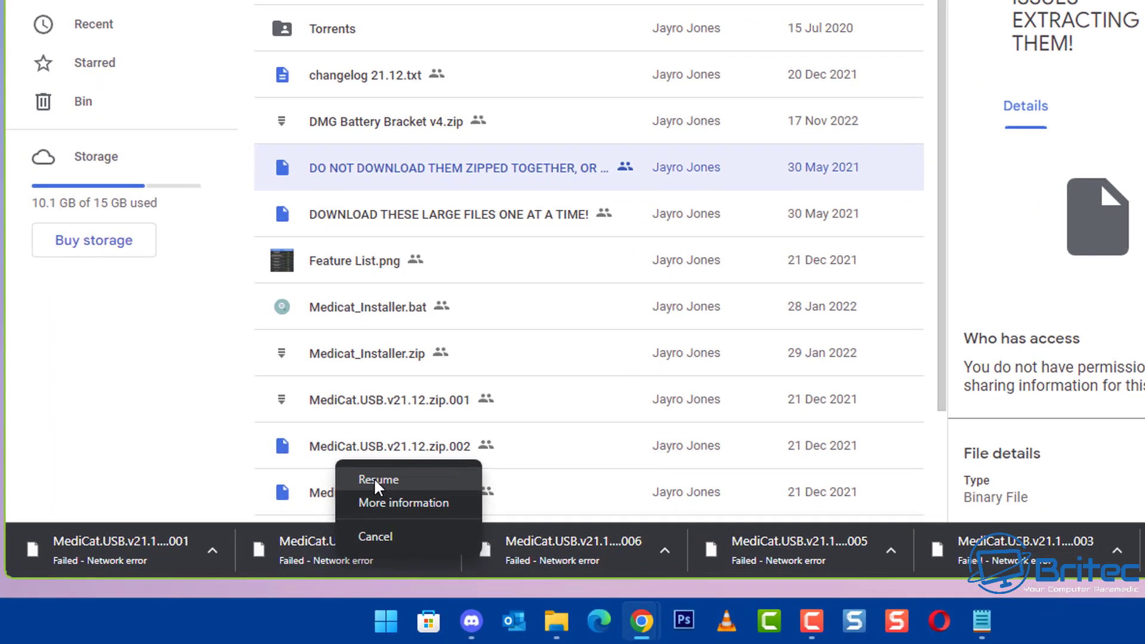
pyautogui.click(374, 479)
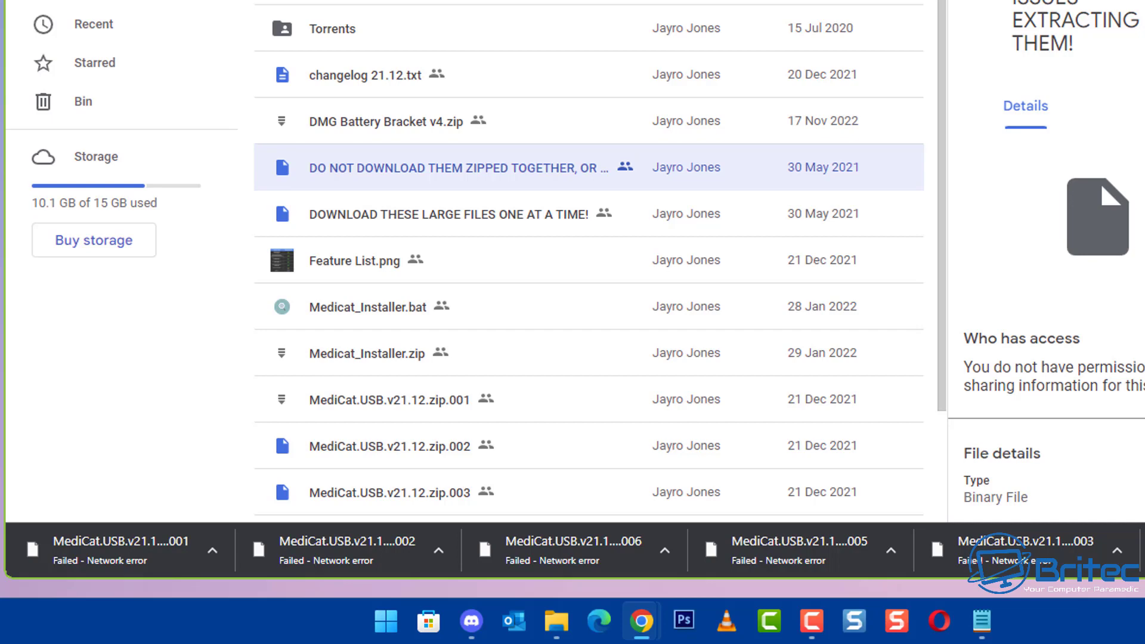
pyautogui.click(662, 548)
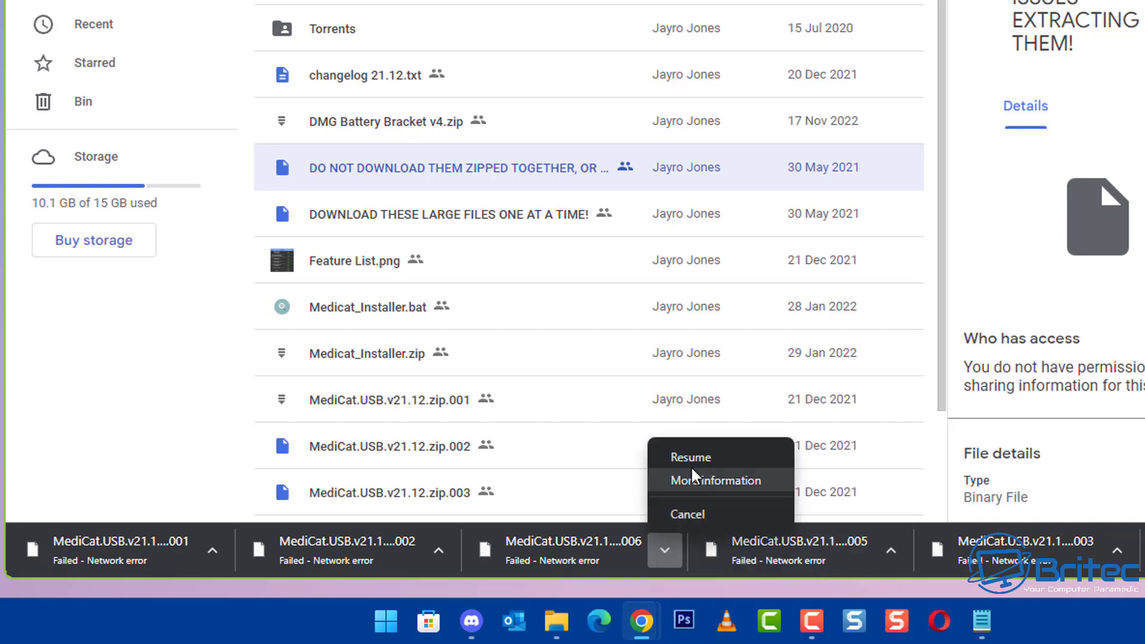
pyautogui.click(692, 460)
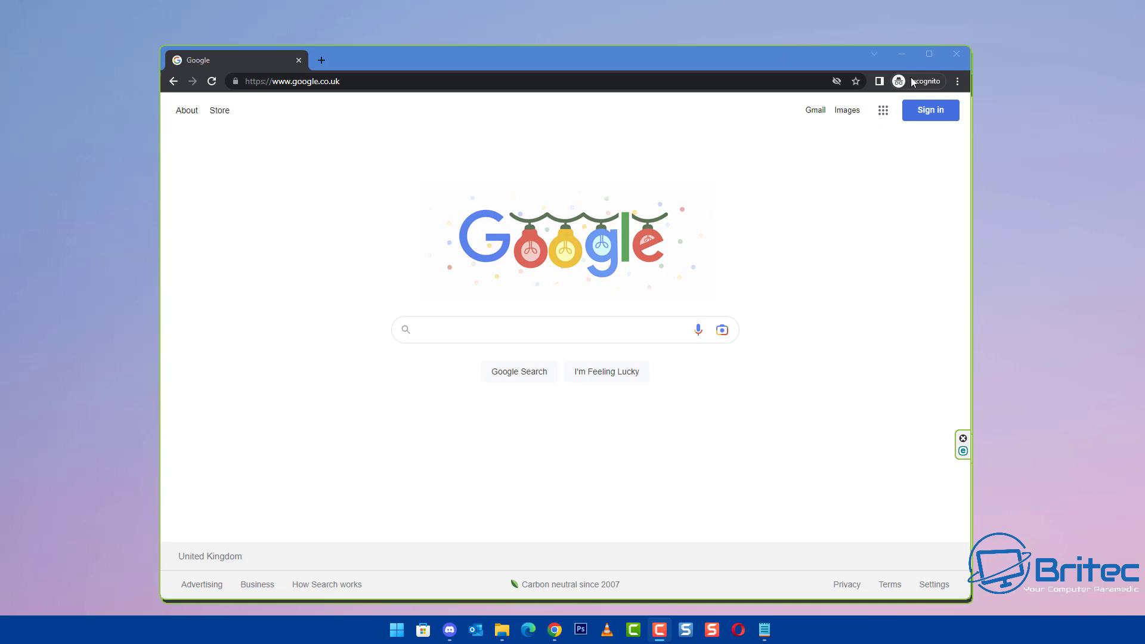
# Bring up and dismiss Chrome's main menu, ending on the MediCat USB Google Drive folder
pyautogui.click(957, 81)
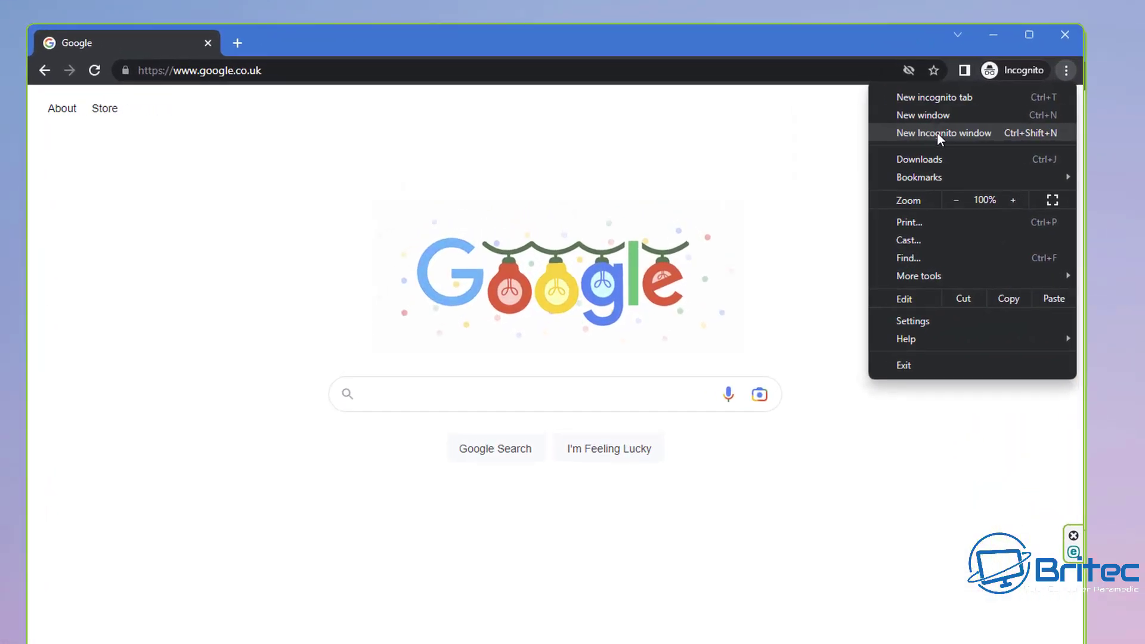
pyautogui.click(1065, 70)
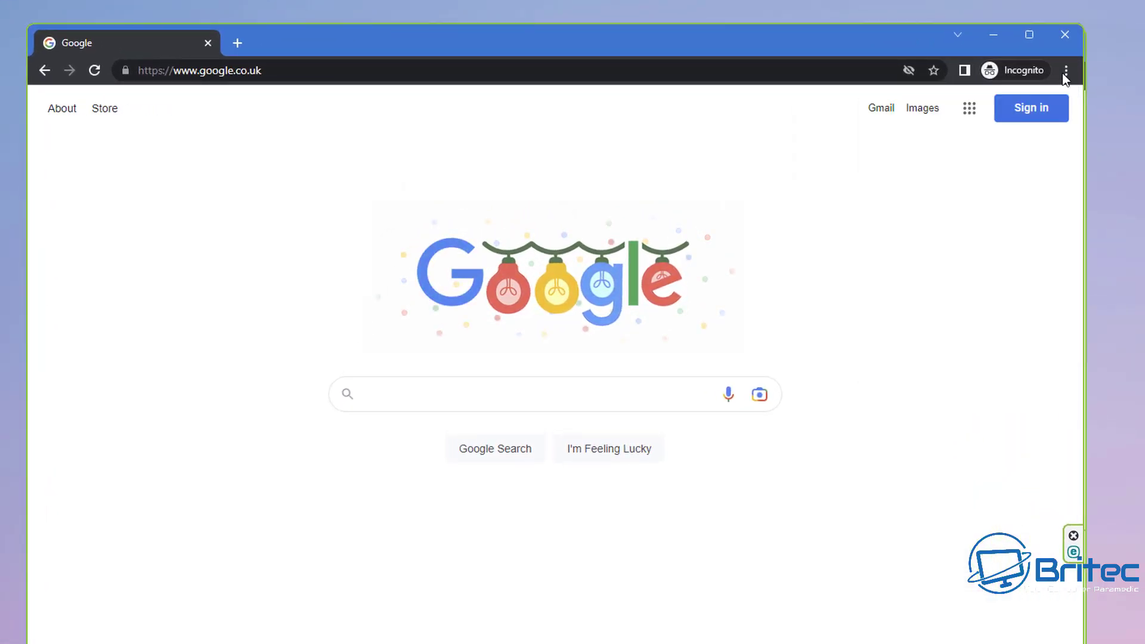
pyautogui.click(1066, 70)
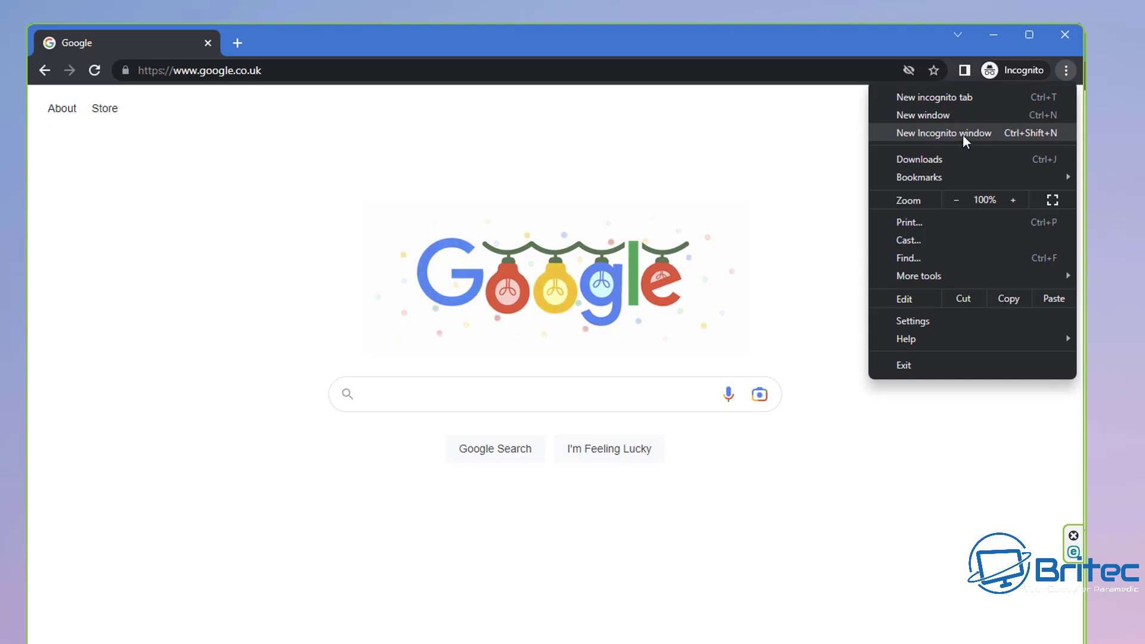
pyautogui.click(861, 41)
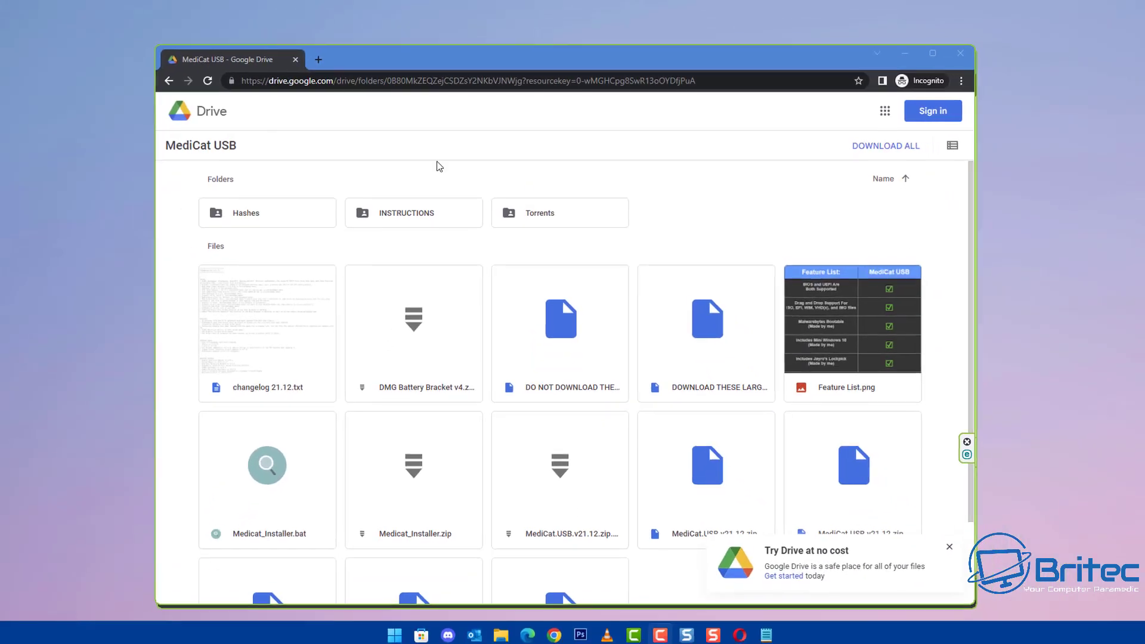
# Download the entire MediCat USB Drive folder as a zip, then bring up the Start menu
pyautogui.scroll(-2, 787, 254)
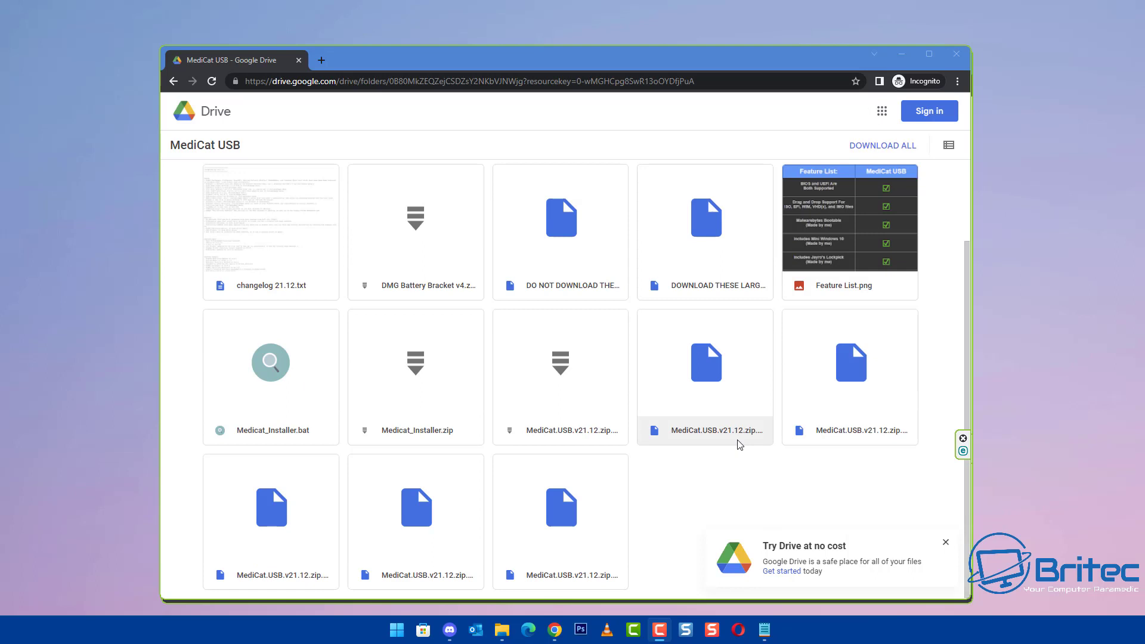
pyautogui.scroll(2, 742, 445)
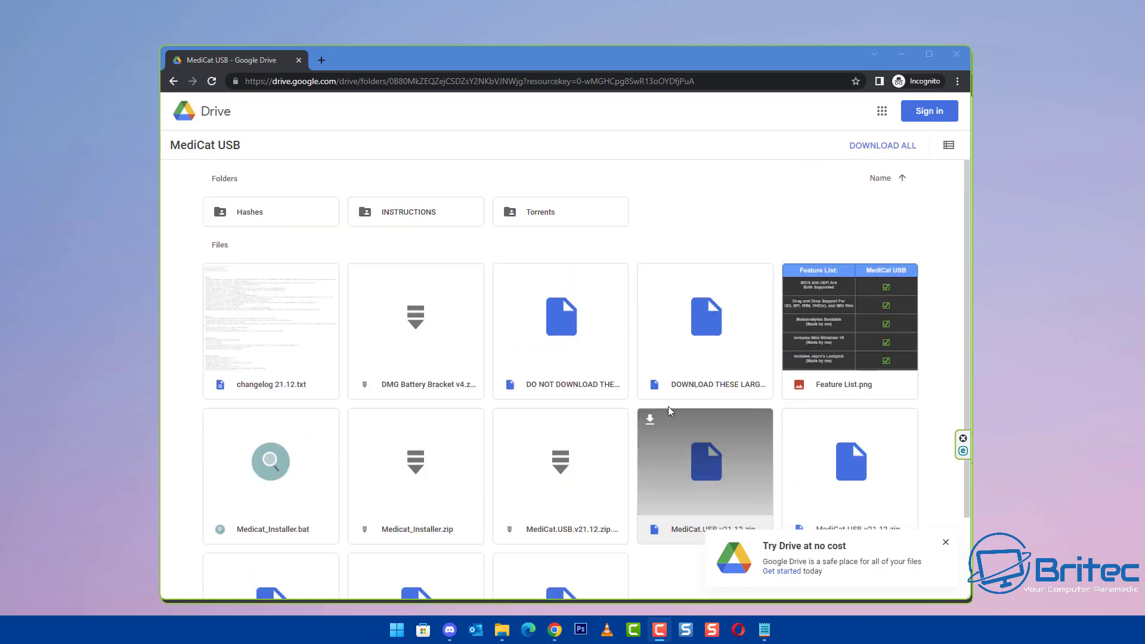
pyautogui.click(882, 147)
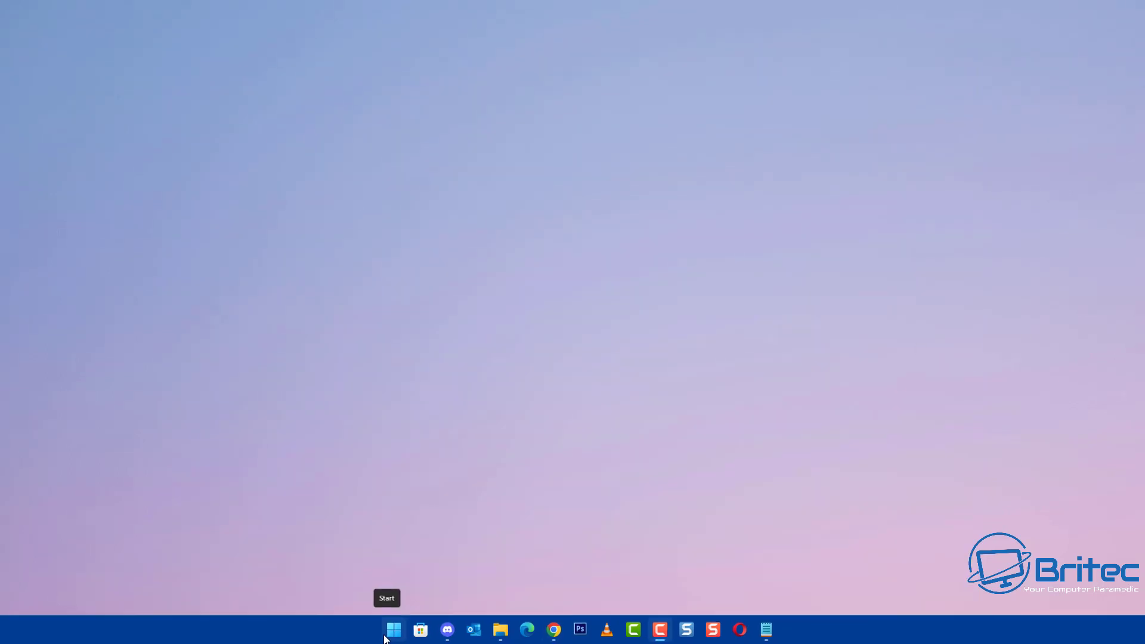
pyautogui.click(395, 629)
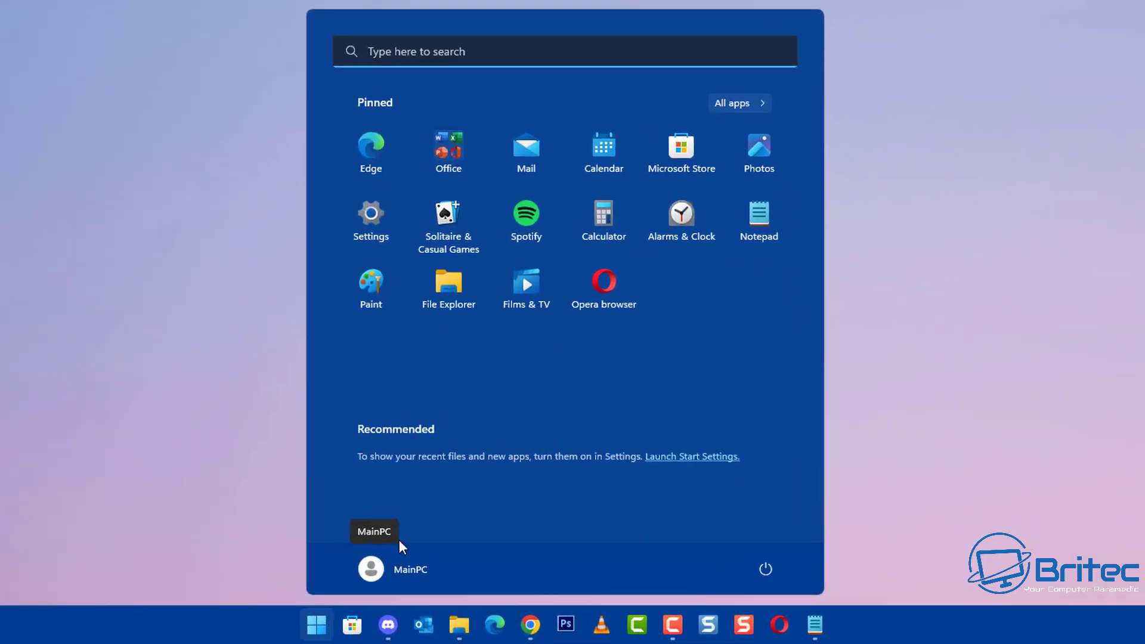
# Run ipconfig/flushdns in an administrator Command Prompt, then close the window
pyautogui.write('cmd')
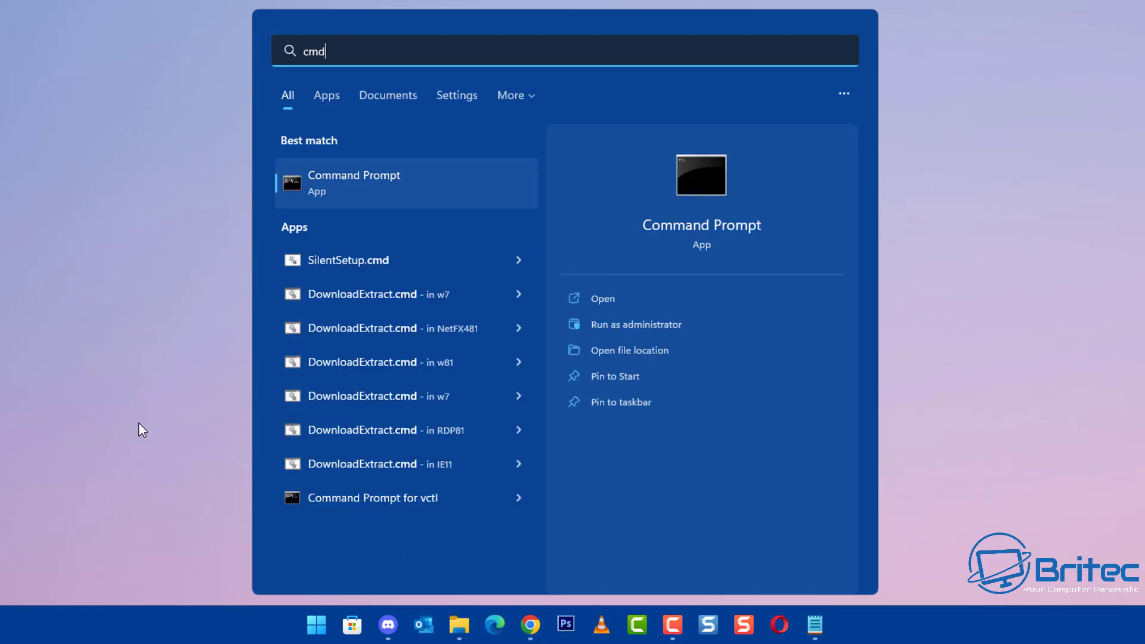
pyautogui.click(629, 327)
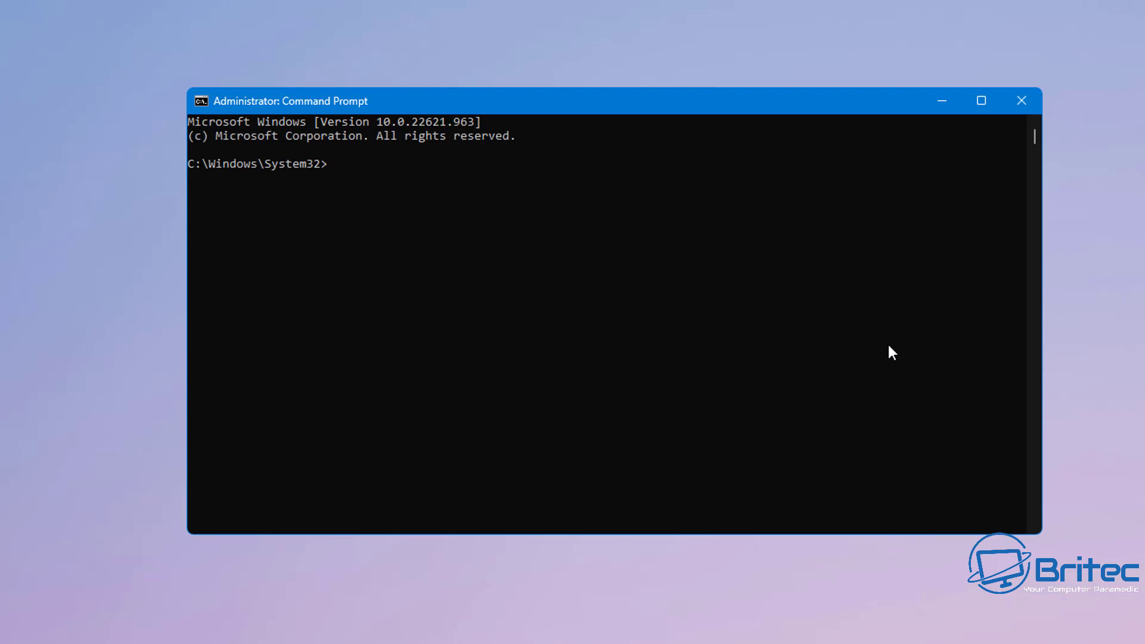
pyautogui.write('ipconfig/flushdns')
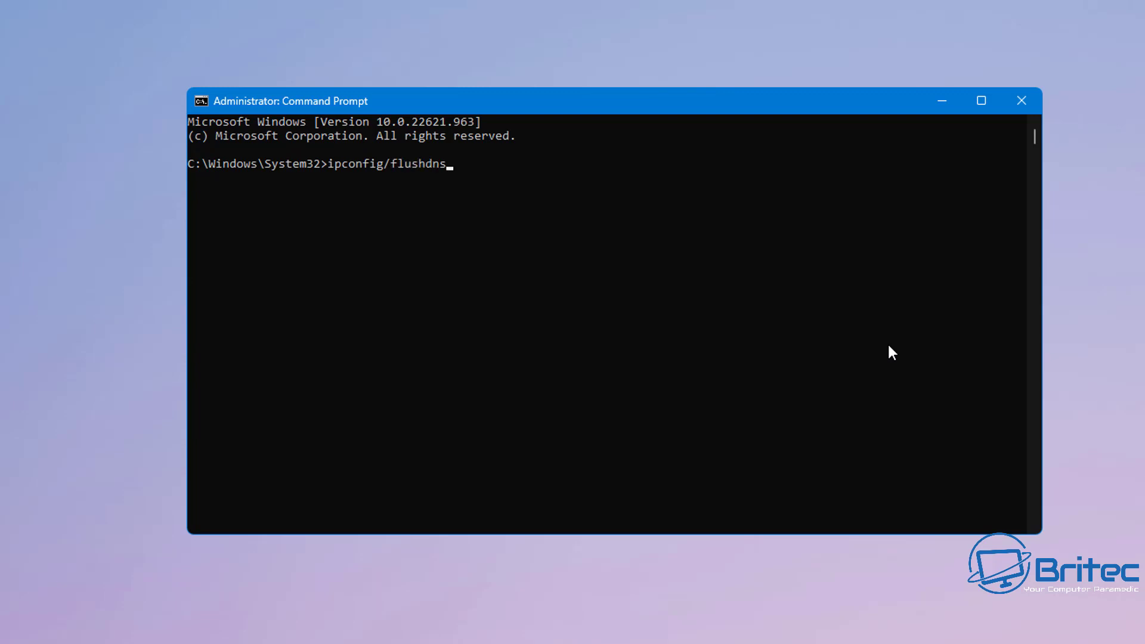
pyautogui.press('Return')
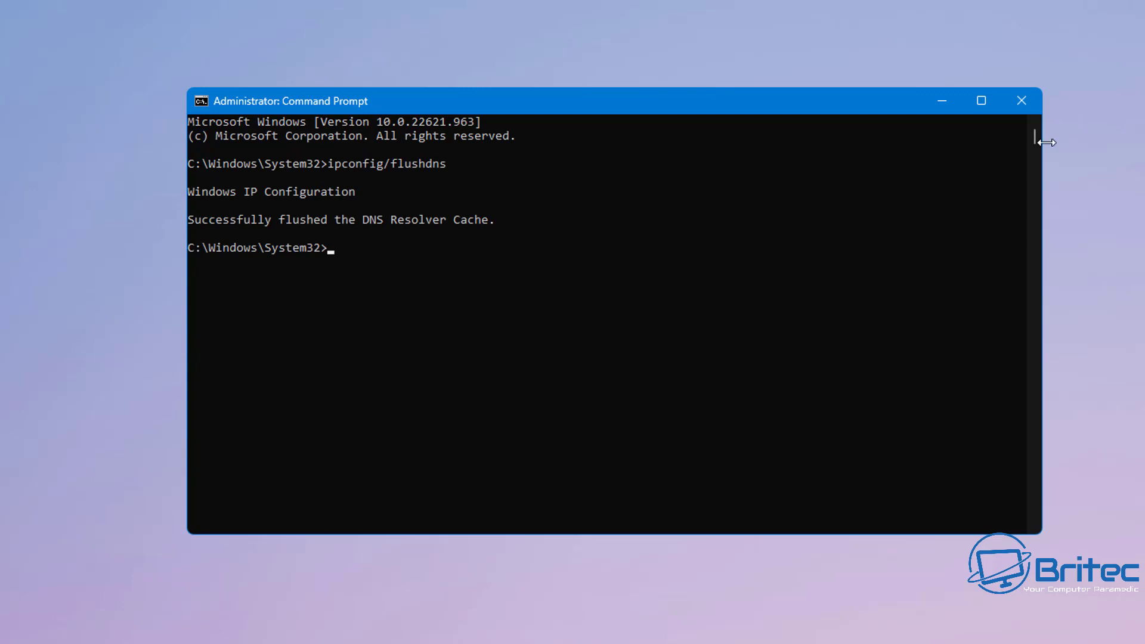
pyautogui.click(1026, 103)
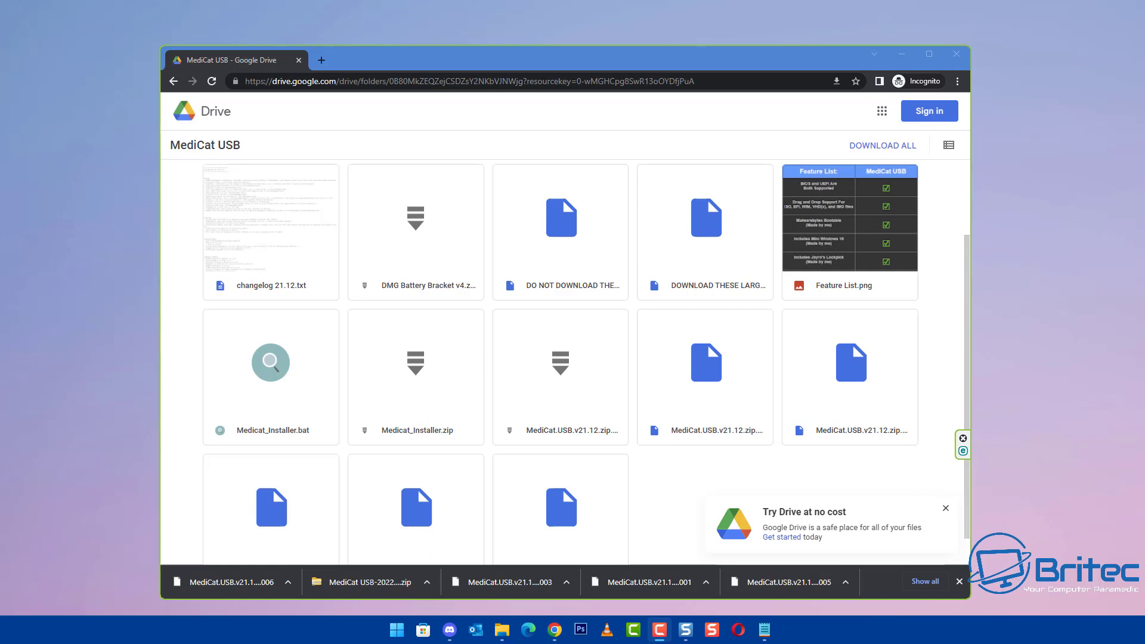
# Close the Chrome window showing the MediCat USB Google Drive folder
pyautogui.click(956, 53)
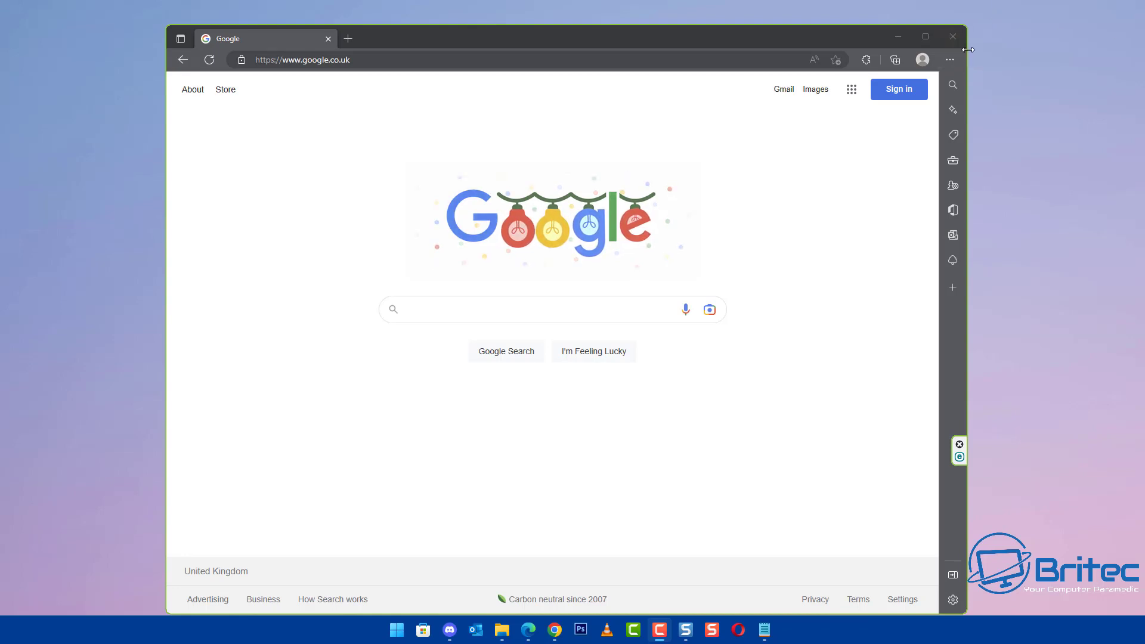
# Go to Edge's Privacy, search and services settings page
pyautogui.click(948, 62)
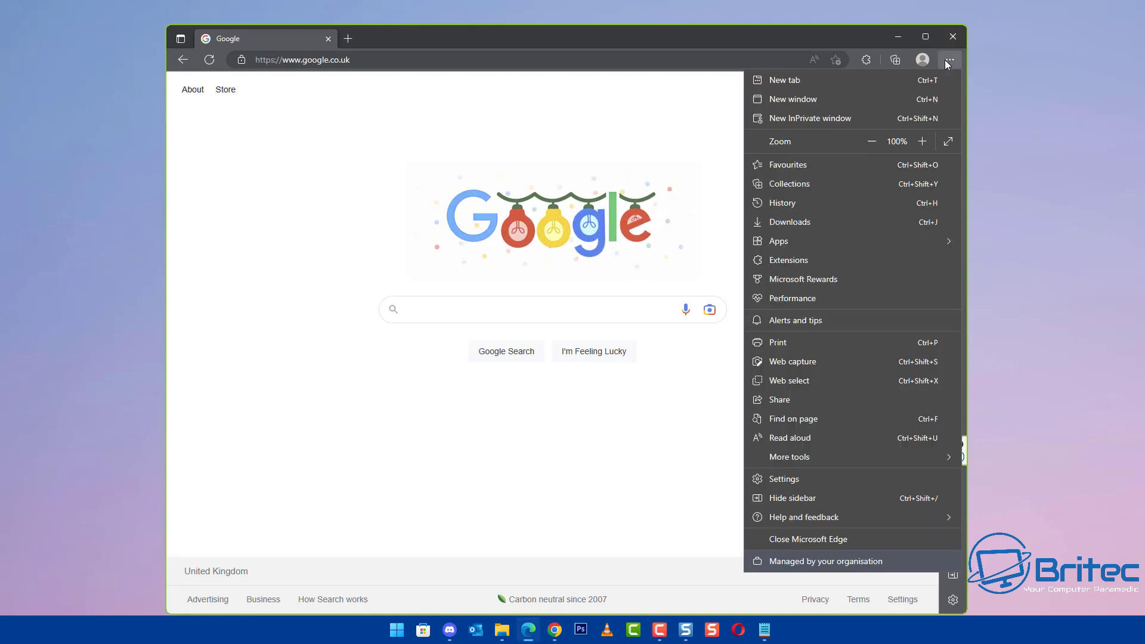
pyautogui.click(783, 479)
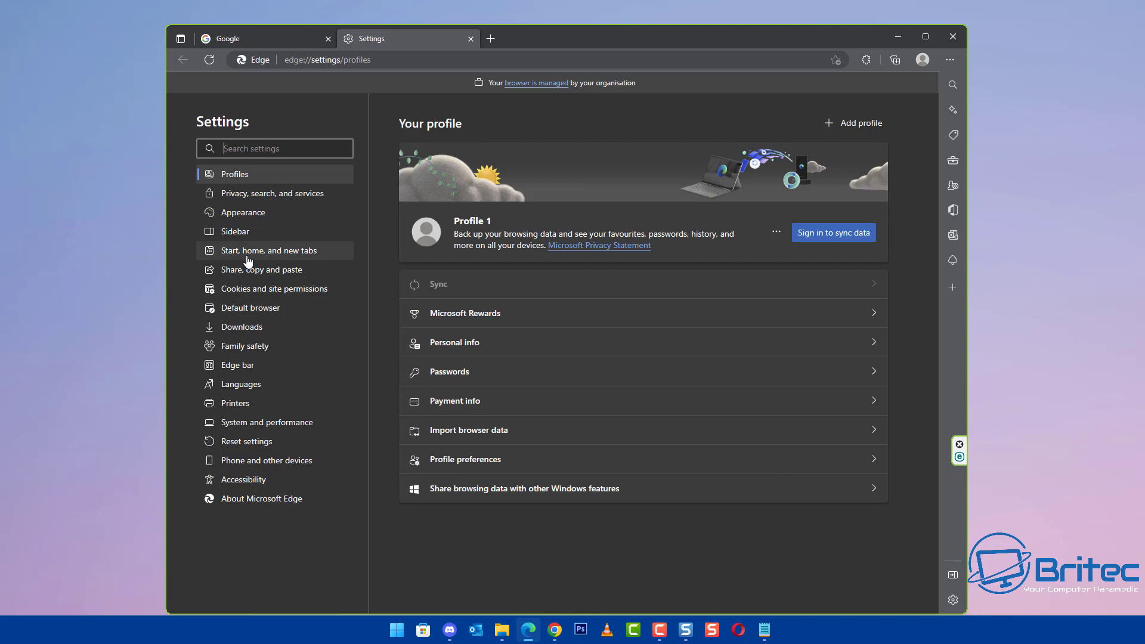
pyautogui.click(248, 200)
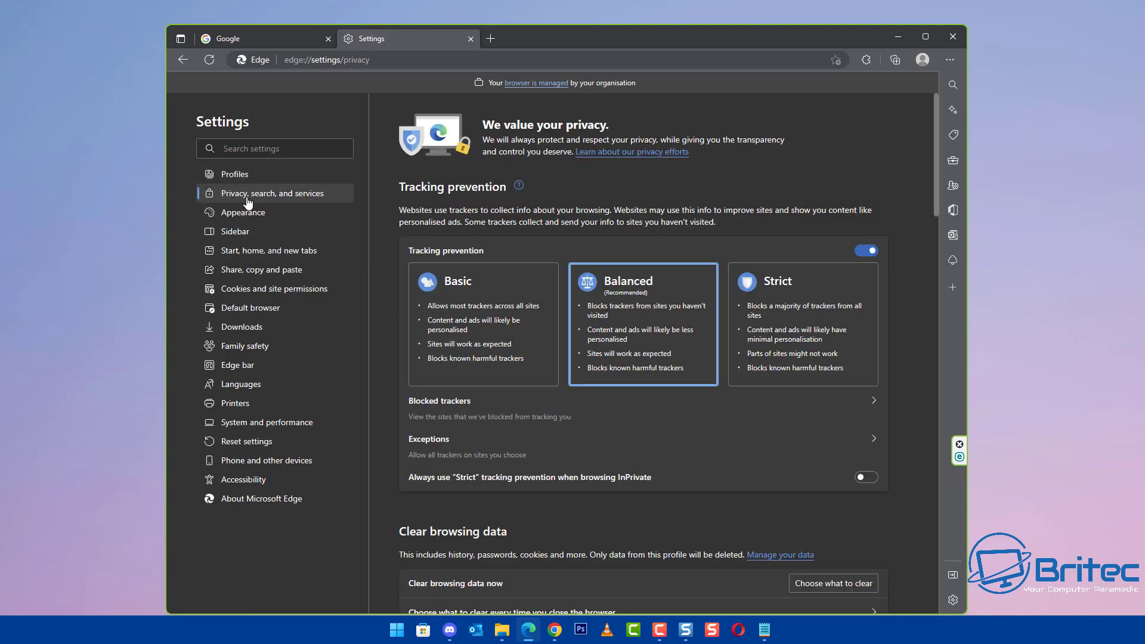
pyautogui.scroll(-5, 587, 274)
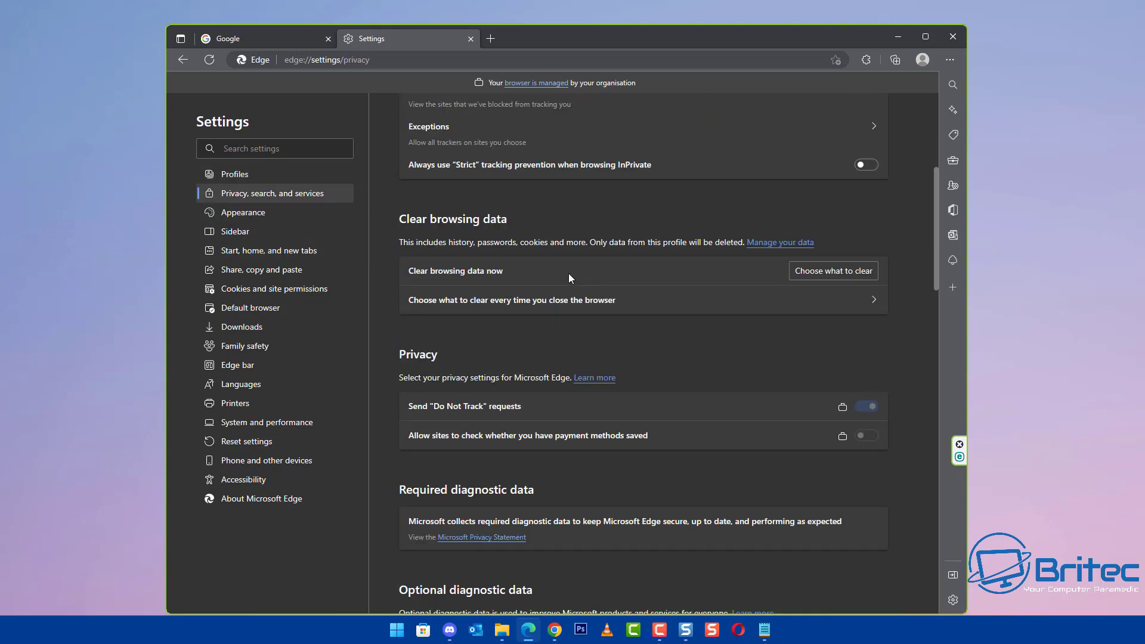
# Clear Edge's browsing data with the time range set to All time
pyautogui.click(836, 273)
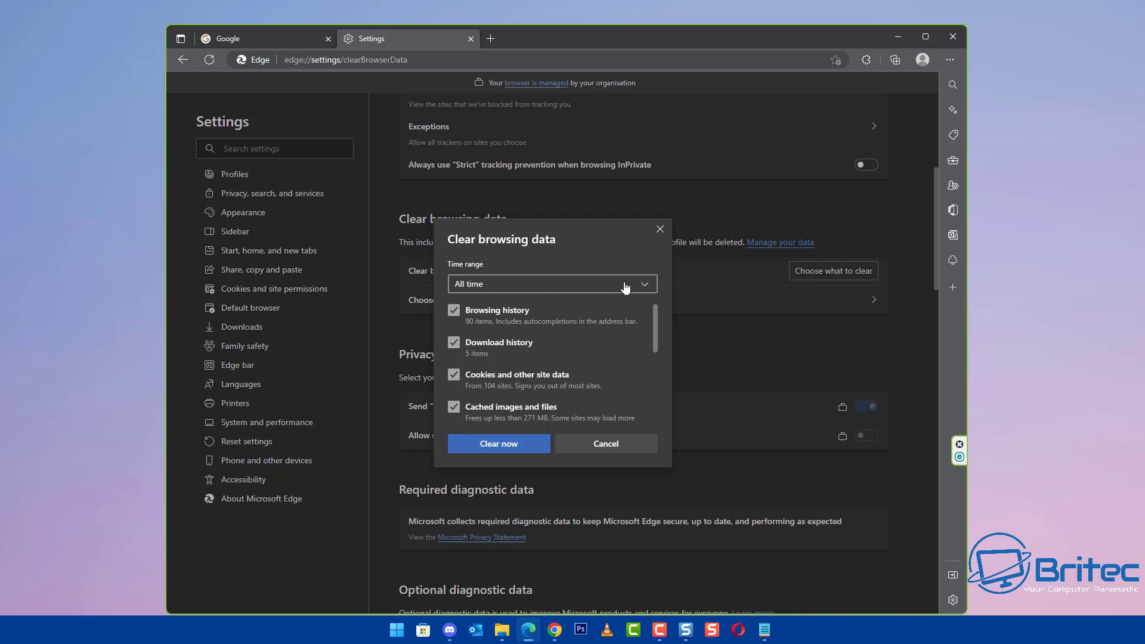
pyautogui.click(625, 285)
pyautogui.click(624, 284)
pyautogui.click(624, 285)
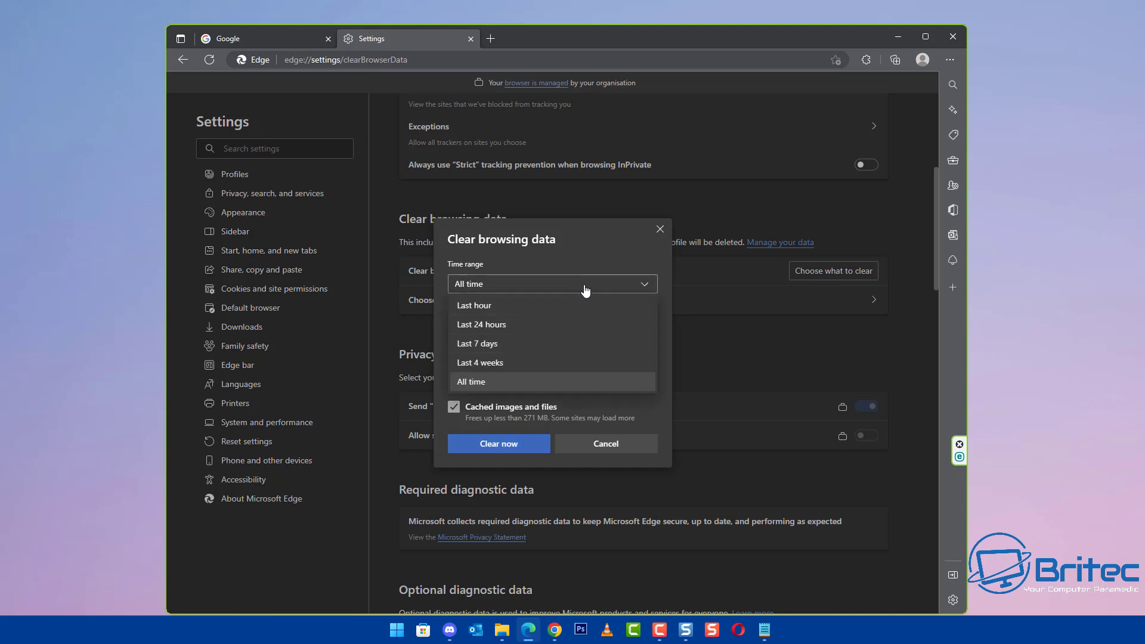
pyautogui.click(500, 442)
pyautogui.click(499, 442)
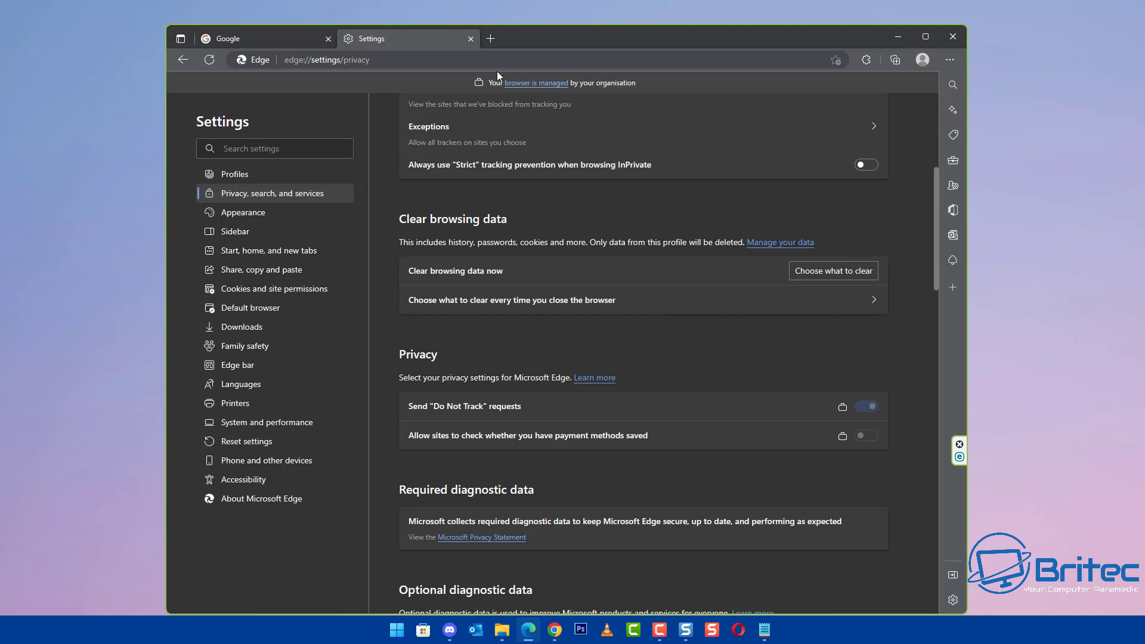
# Close Edge and open the Ethernet connection's details under Settings > Network & internet
pyautogui.click(471, 38)
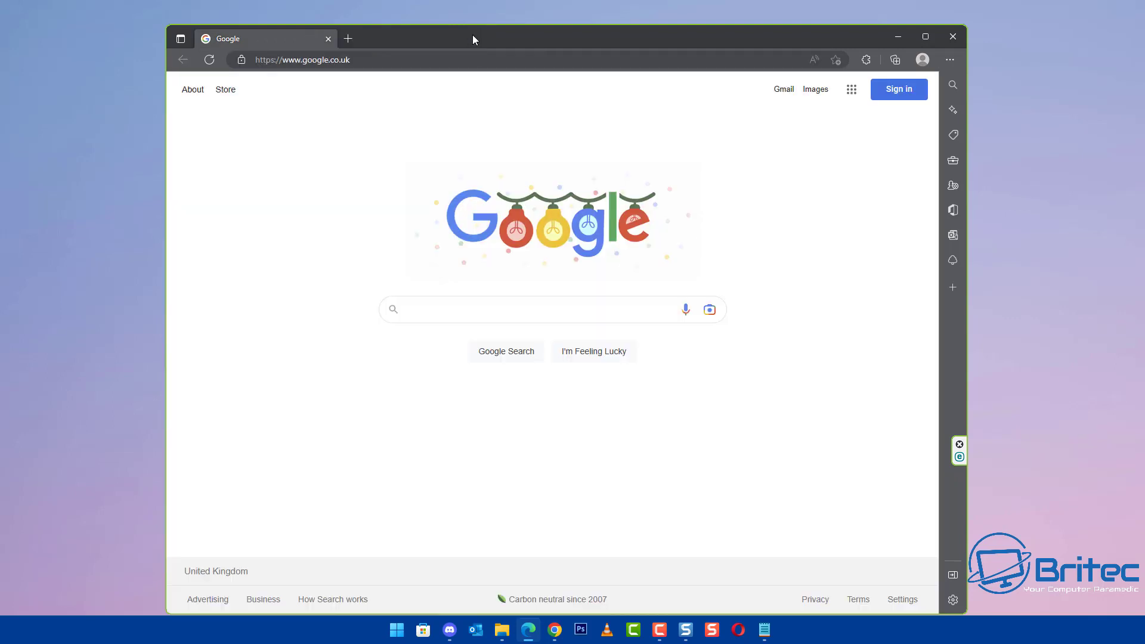
pyautogui.click(948, 41)
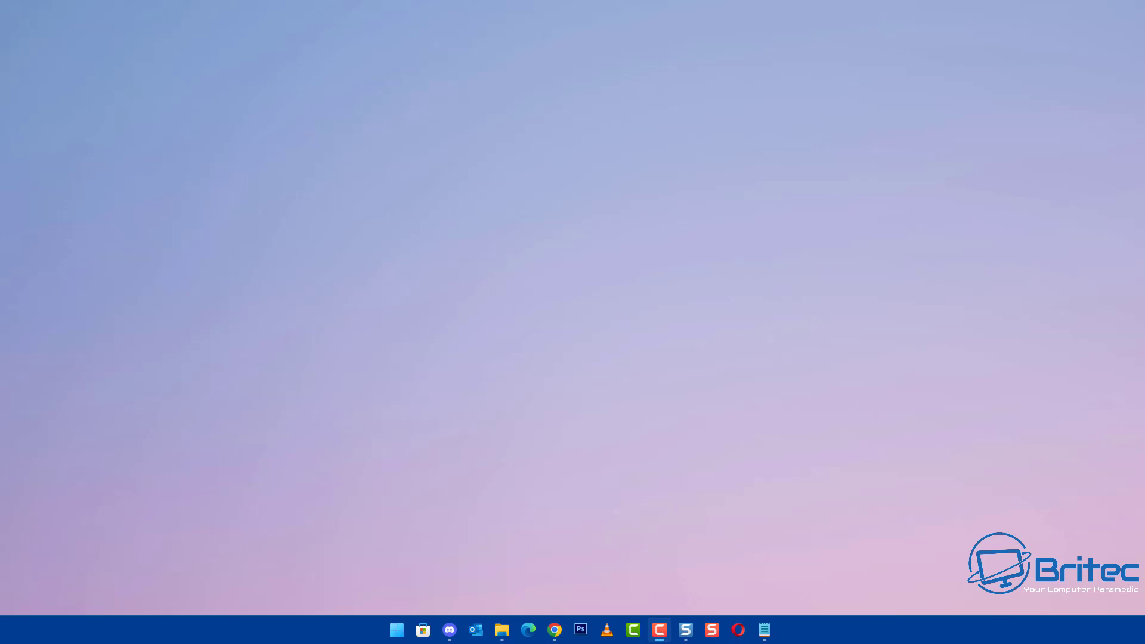
pyautogui.click(307, 624)
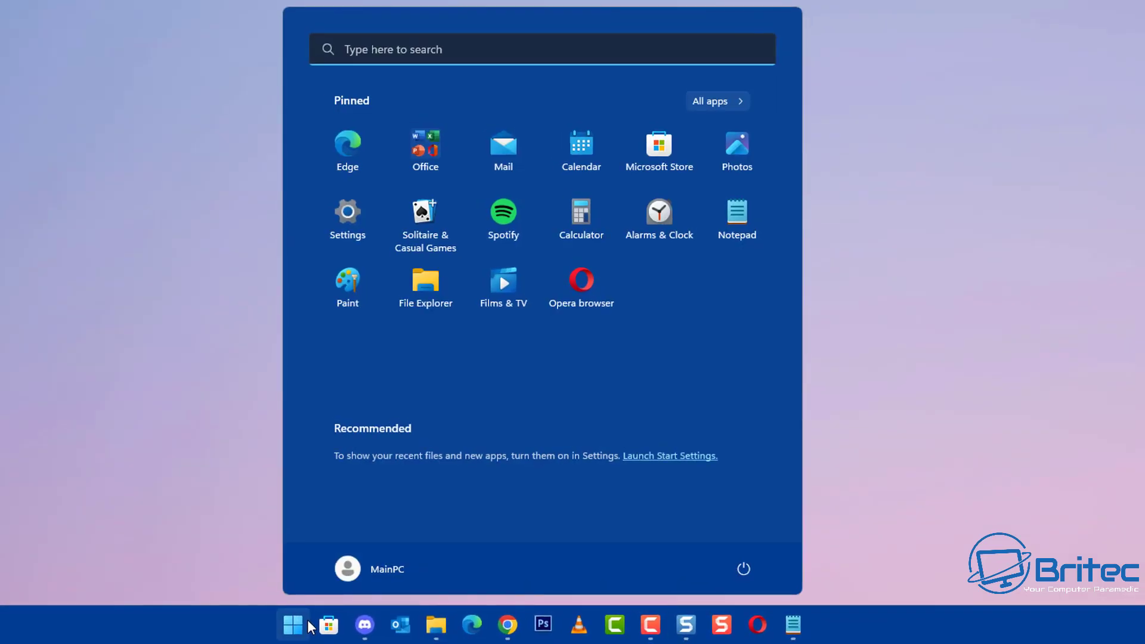
pyautogui.click(352, 222)
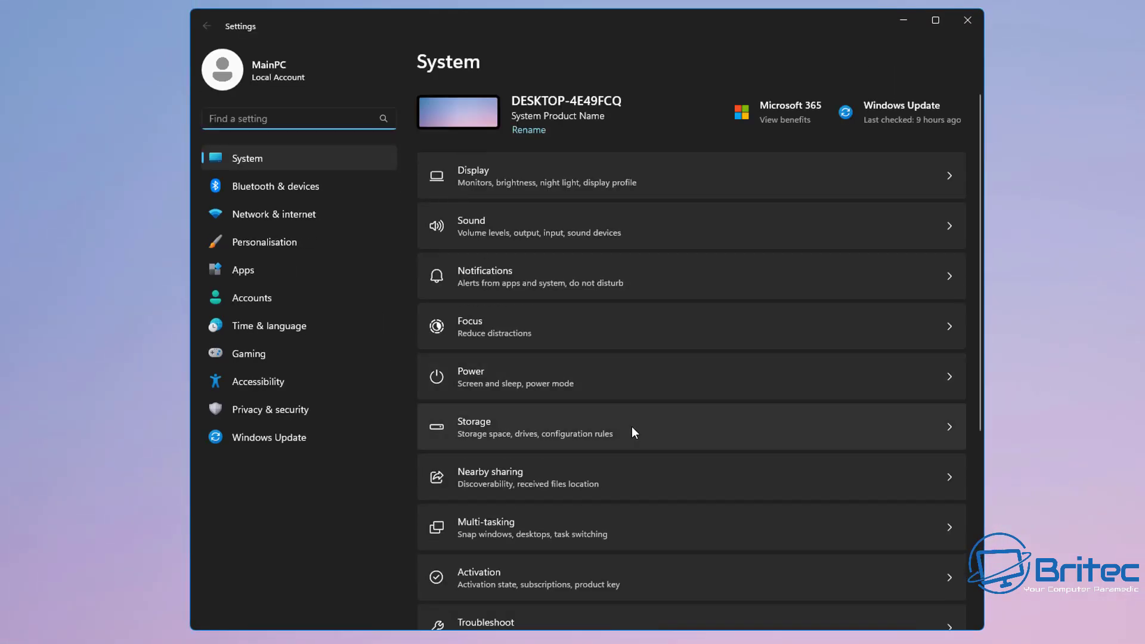
pyautogui.click(274, 213)
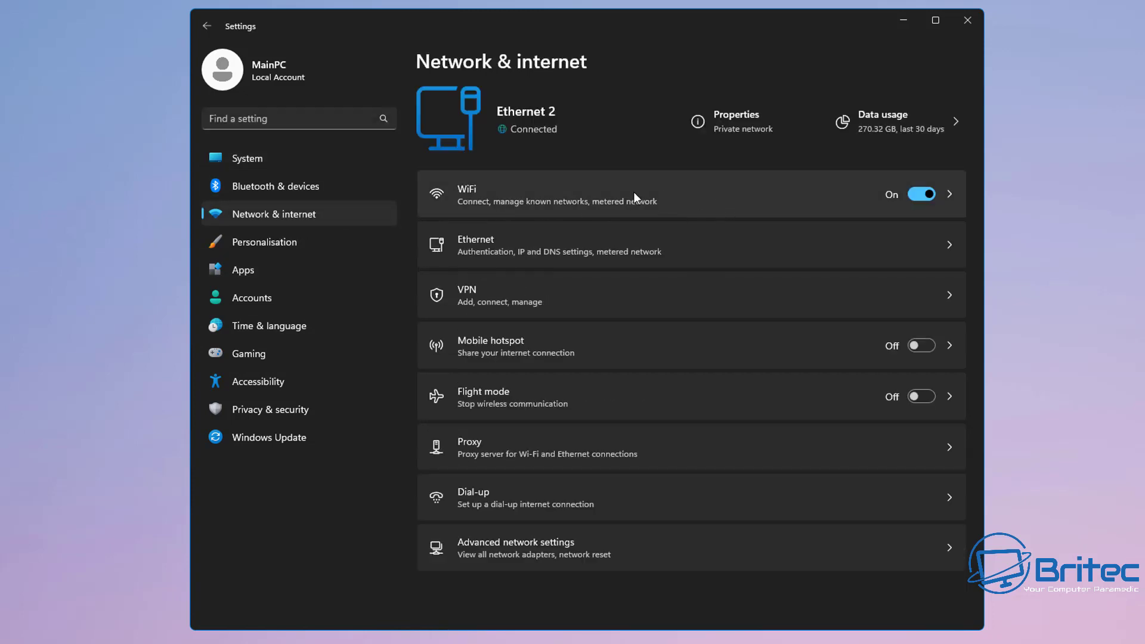
pyautogui.click(632, 238)
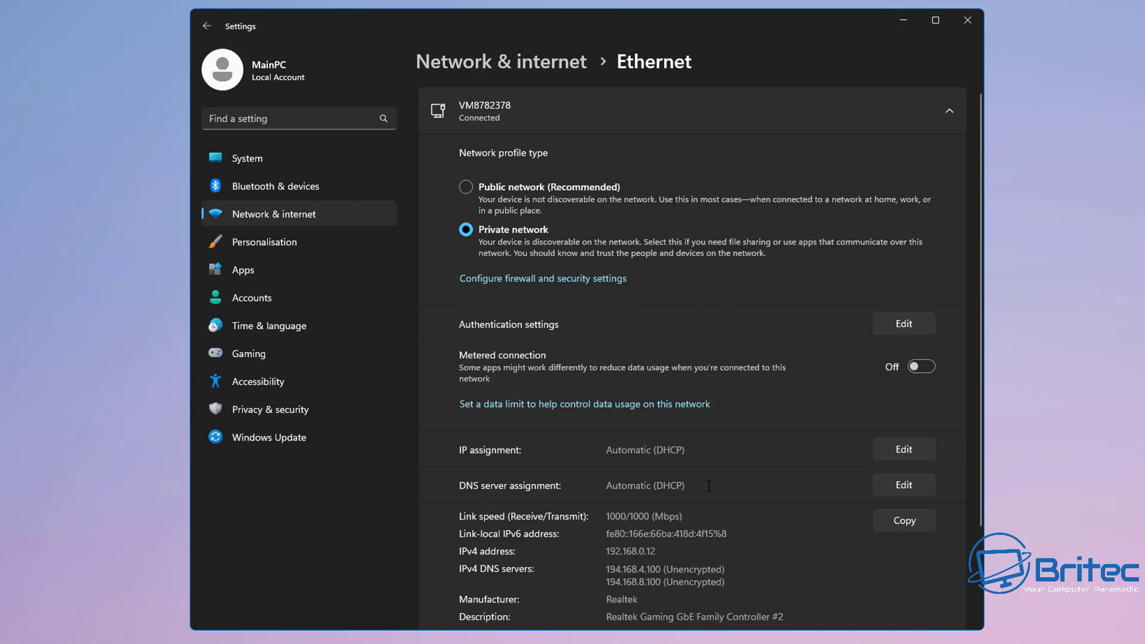
# Switch DNS assignment to Manual with IPv4 preferred 1.1.1.1 and alternative 1.0.0.1
pyautogui.click(904, 486)
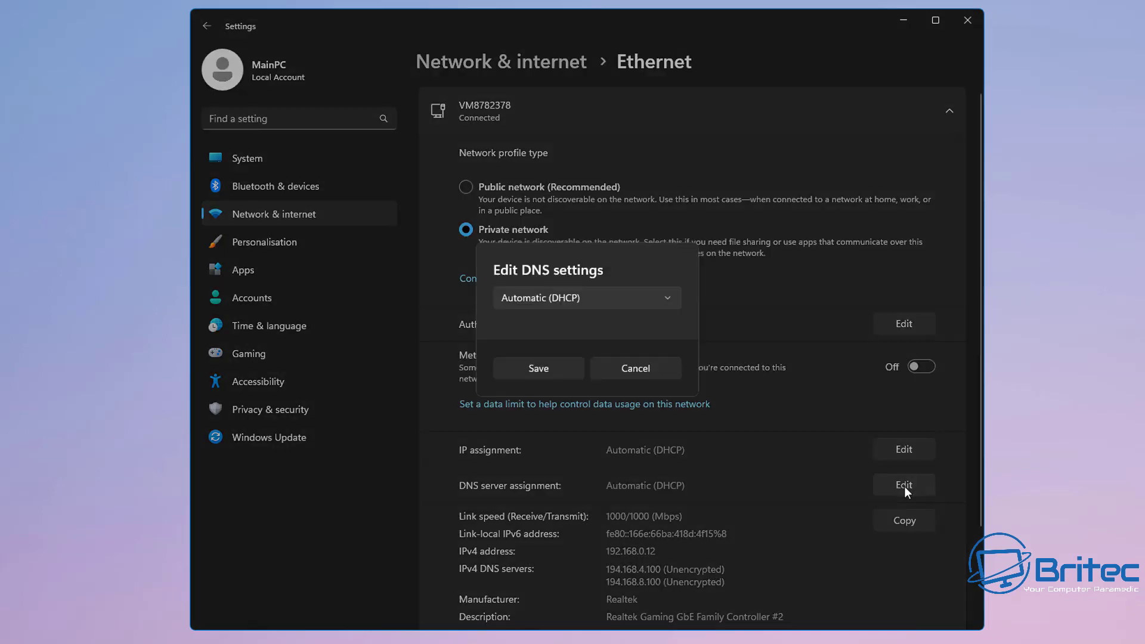
pyautogui.click(640, 296)
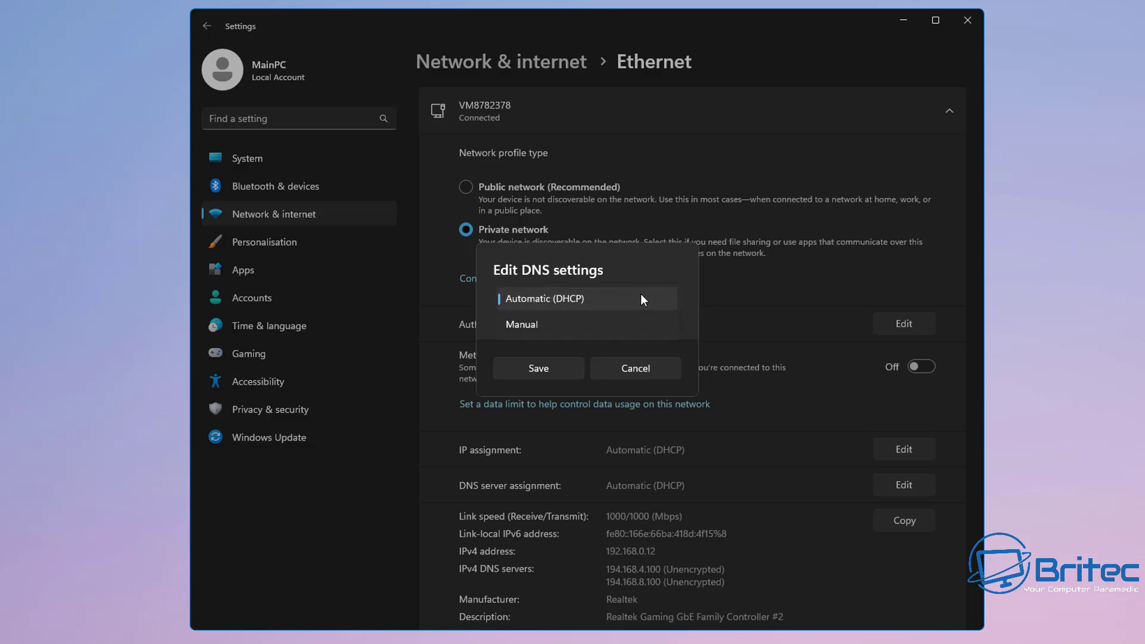
pyautogui.click(528, 325)
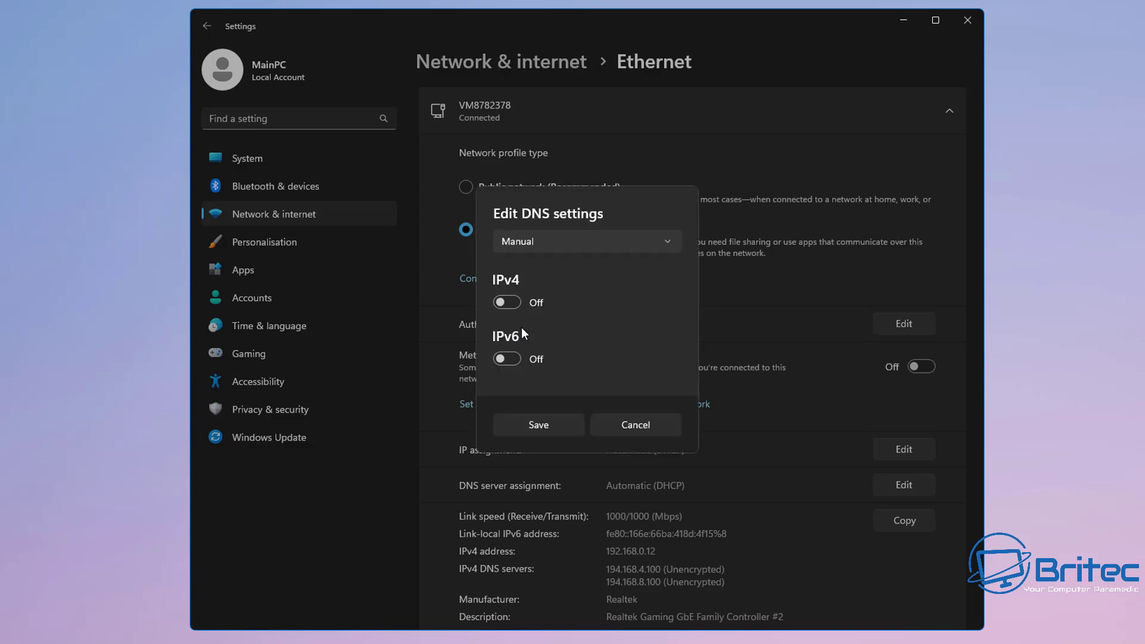
pyautogui.click(505, 301)
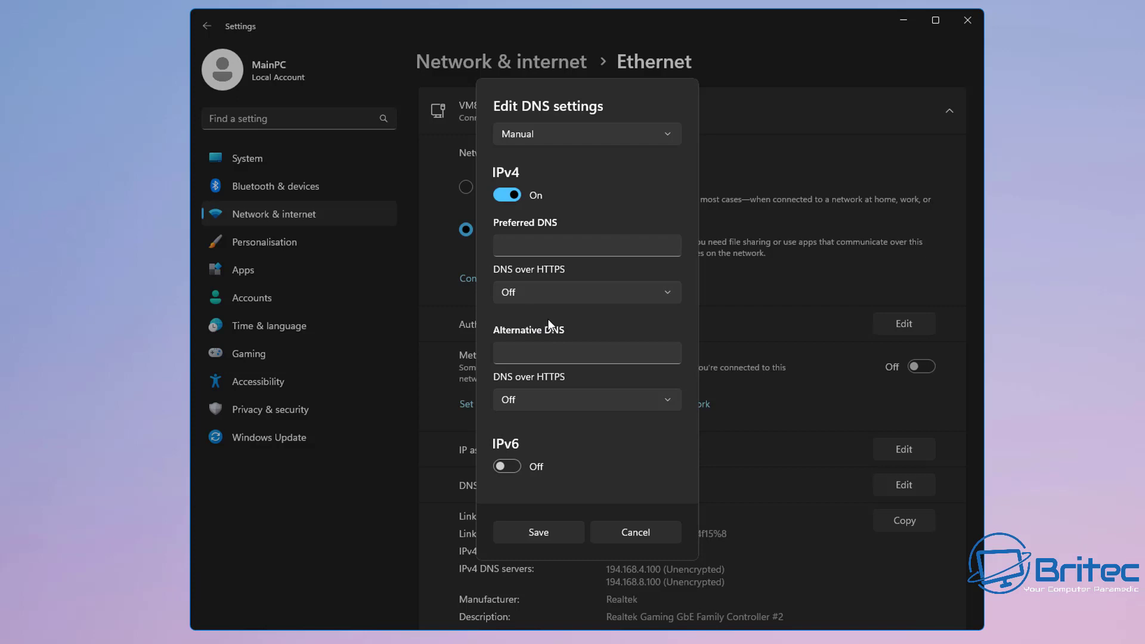
pyautogui.click(525, 243)
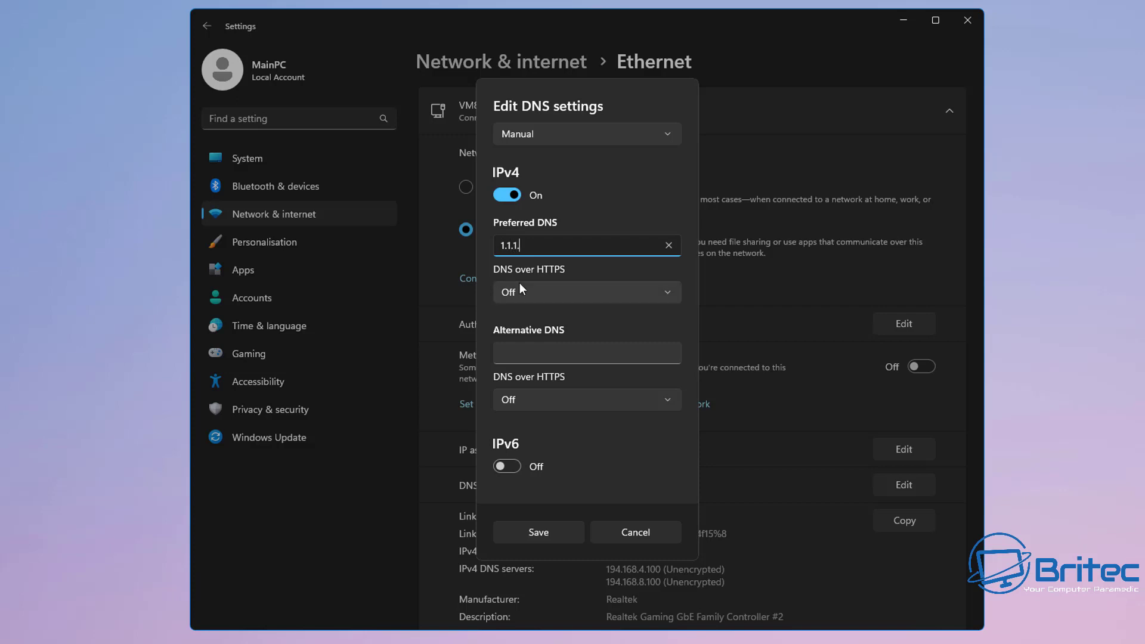
pyautogui.write('1.1.1.1')
pyautogui.click(521, 351)
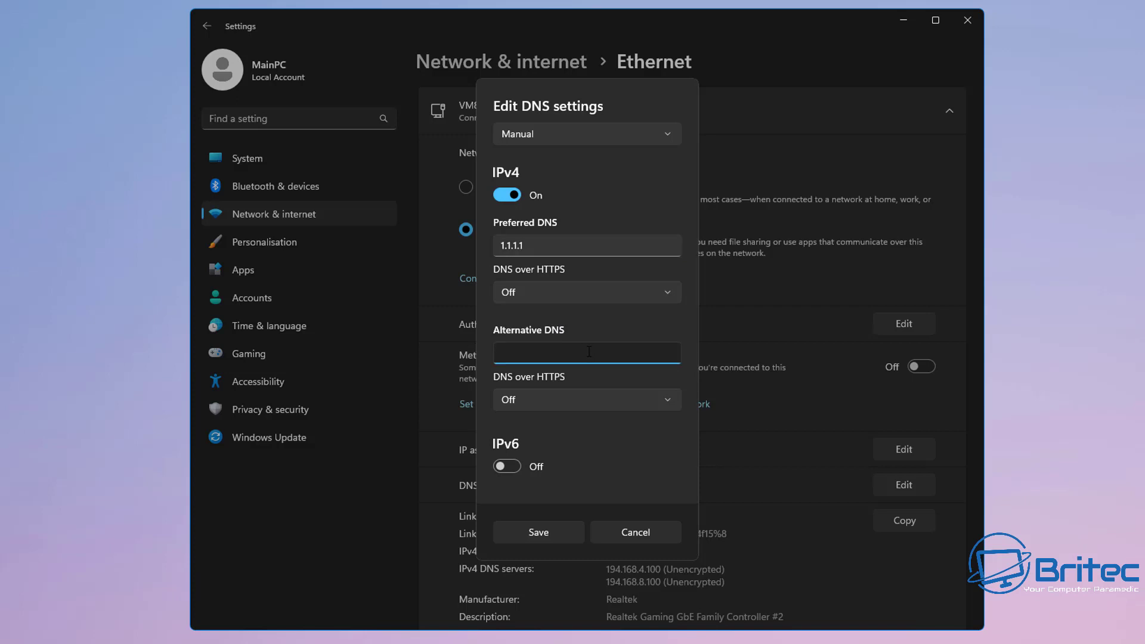
pyautogui.write('1.0.0.1')
# Keep DNS encryption Off for both servers, save the settings, and close Settings
pyautogui.click(650, 395)
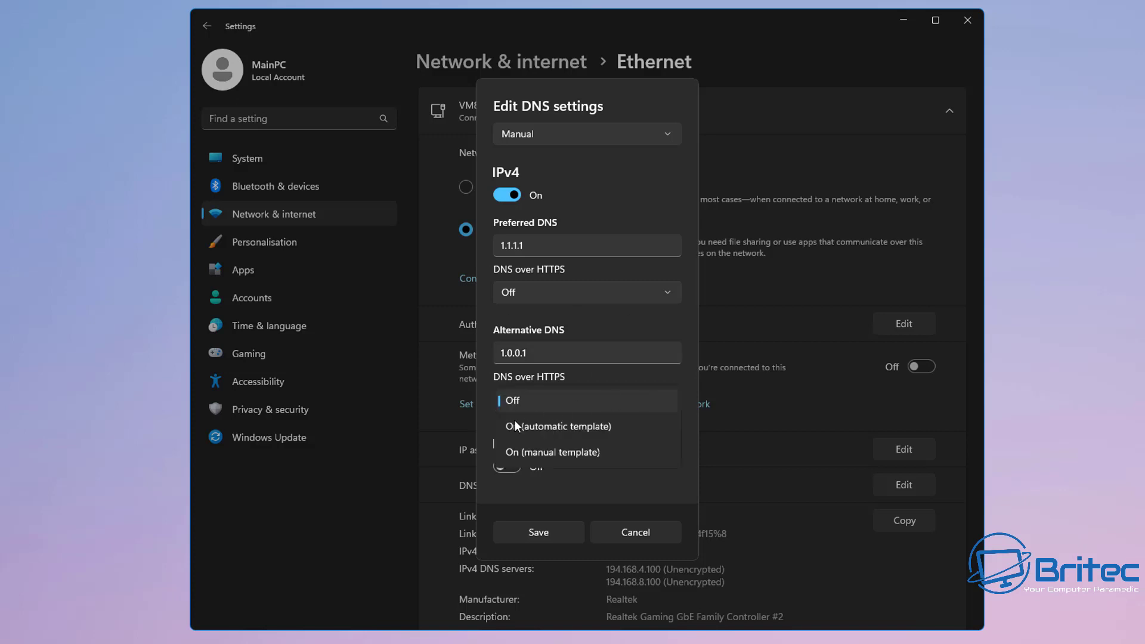
pyautogui.click(542, 403)
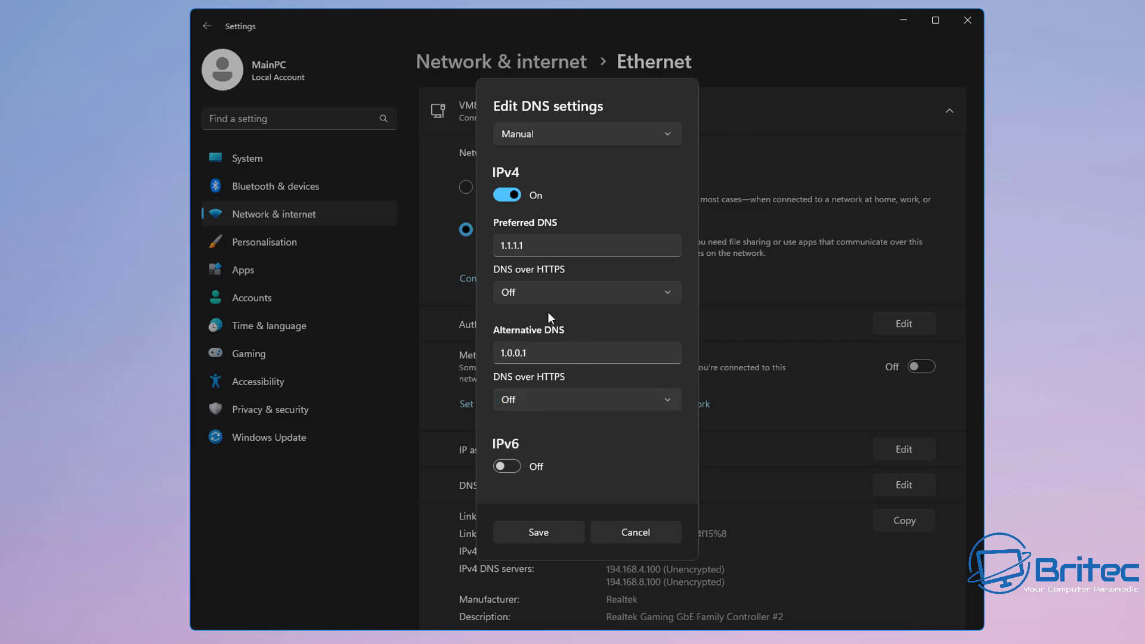
pyautogui.click(550, 297)
pyautogui.click(551, 296)
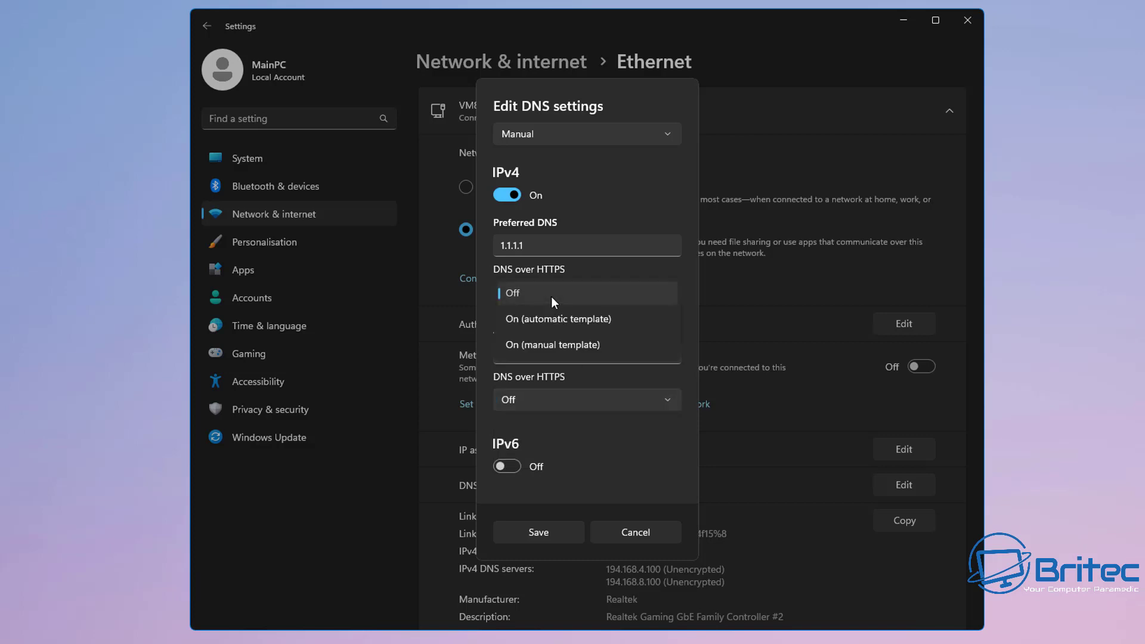
pyautogui.click(546, 532)
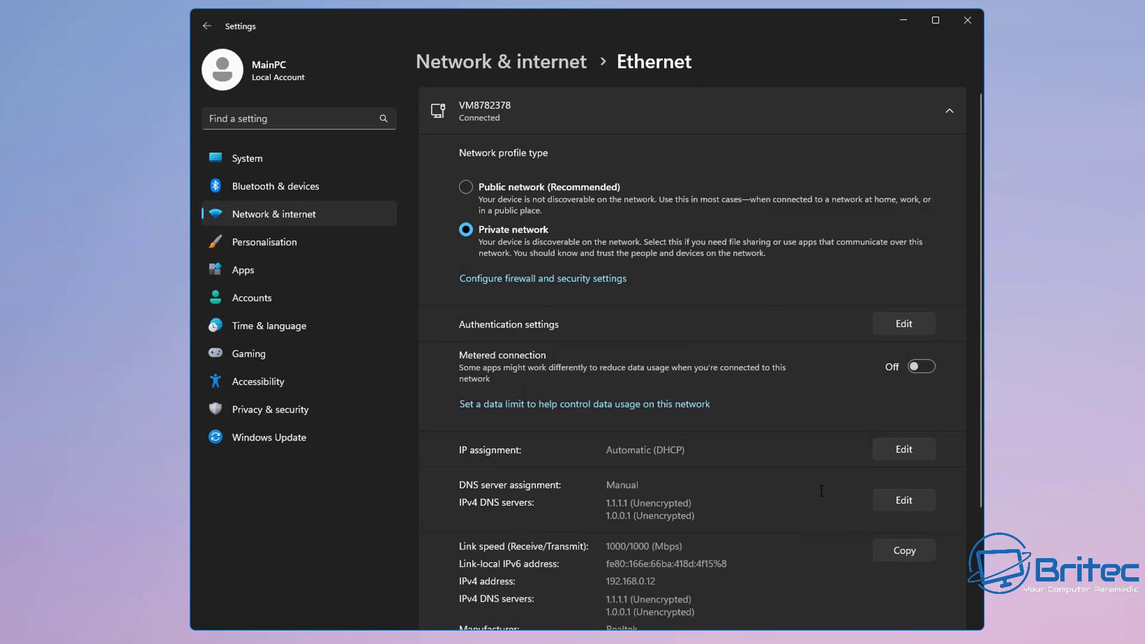
pyautogui.hotkey('alt', 'F4')
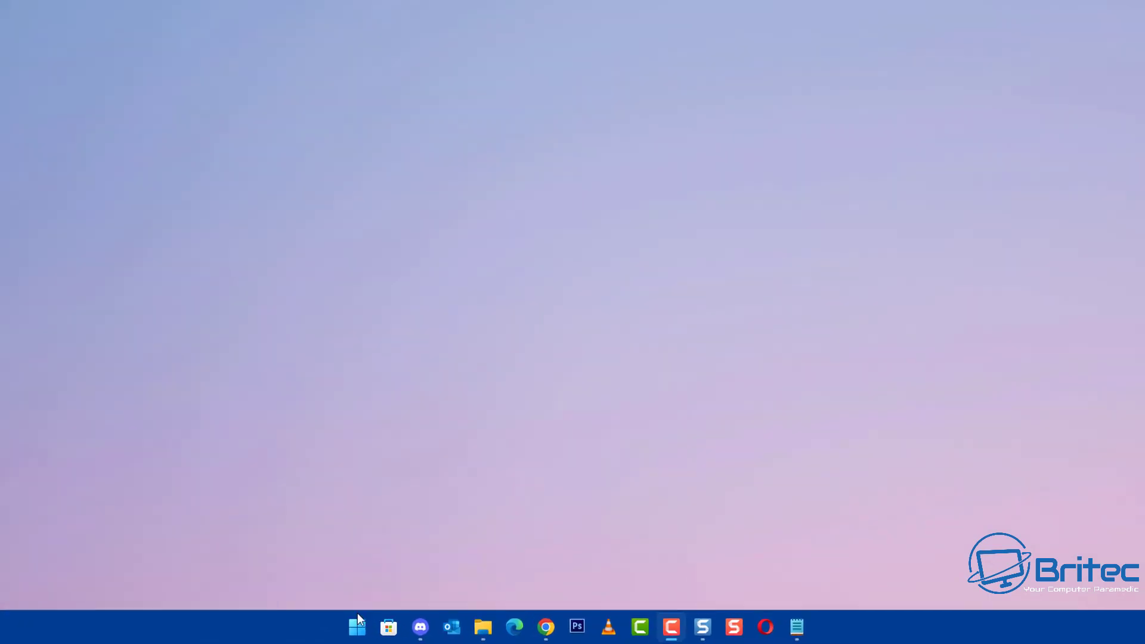
# Launch Registry Editor via regedit and expand HKEY_LOCAL_MACHINE\SOFTWARE\Microsoft
pyautogui.click(396, 630)
pyautogui.write('regedit')
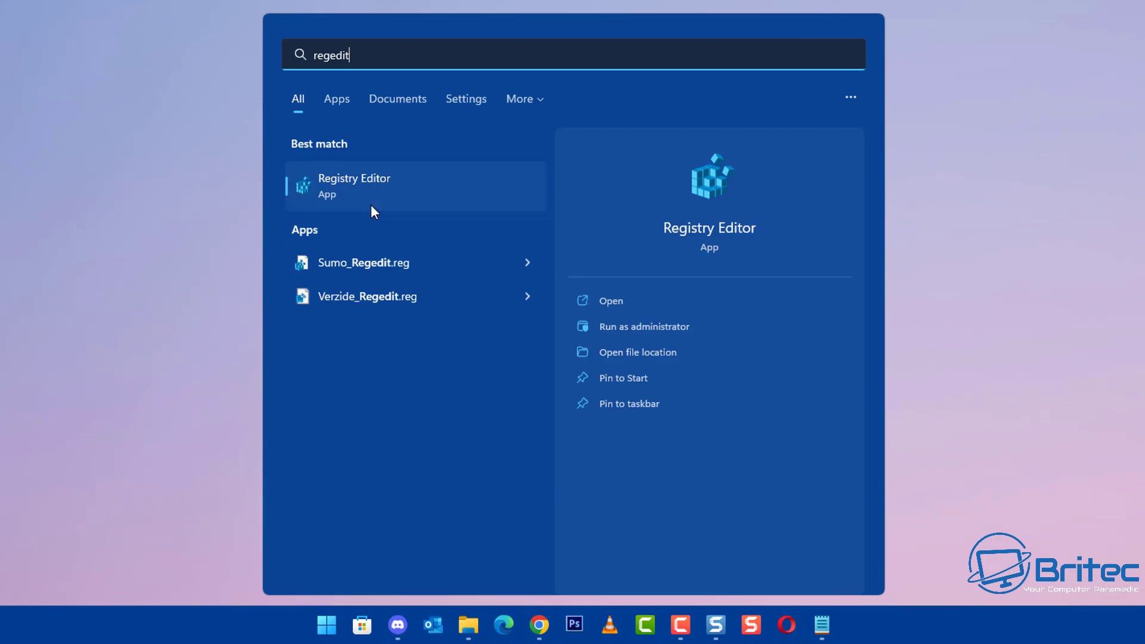
pyautogui.click(370, 182)
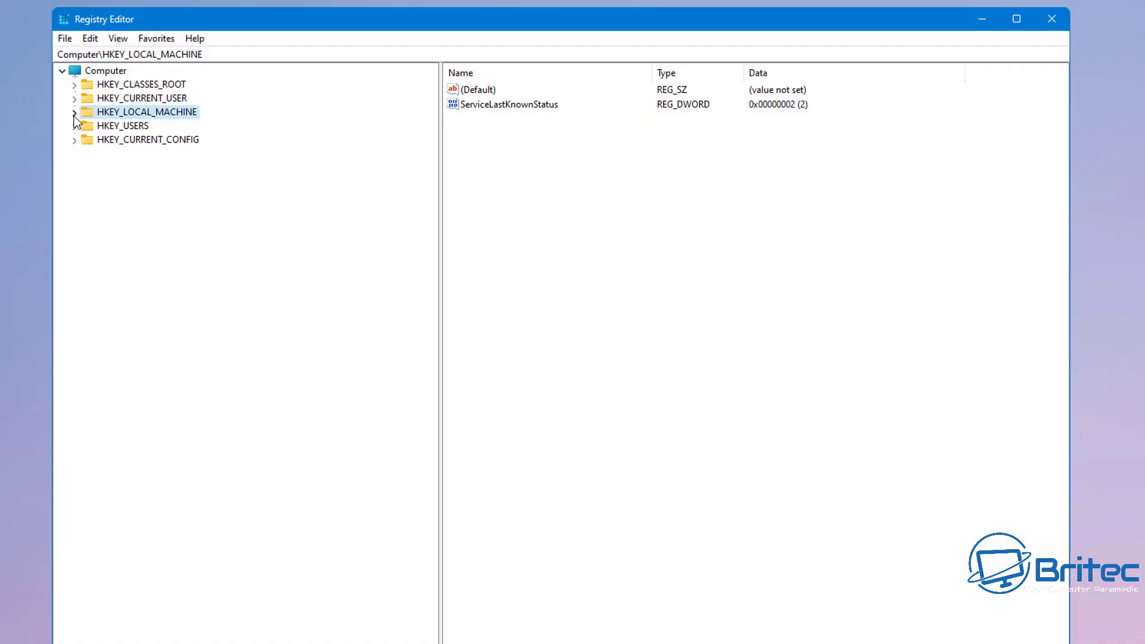
pyautogui.click(74, 113)
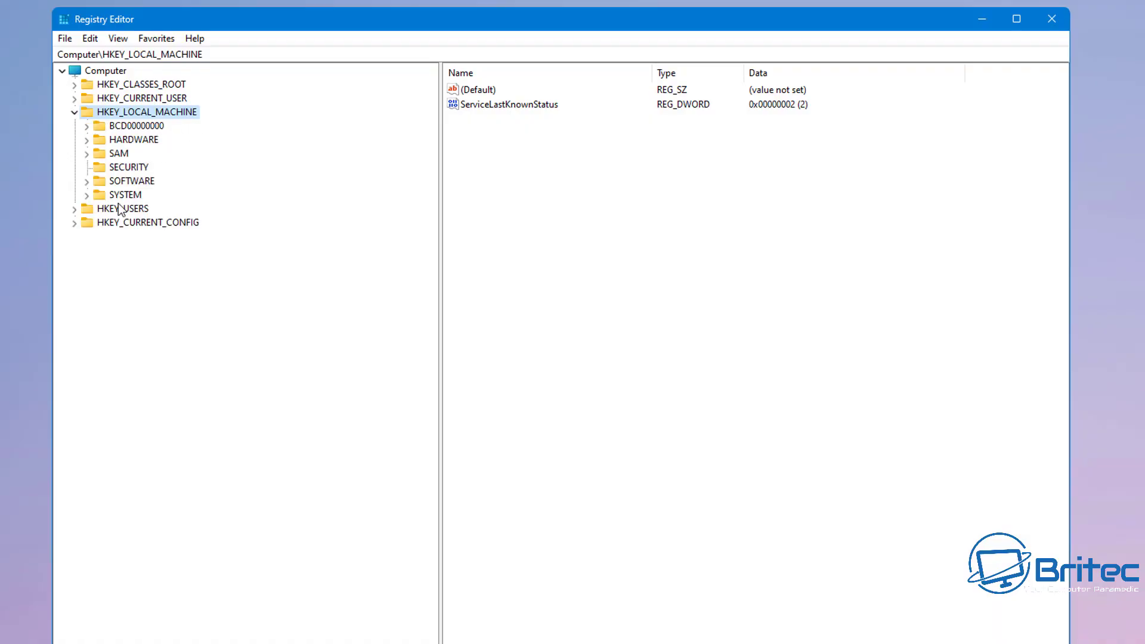
pyautogui.click(126, 185)
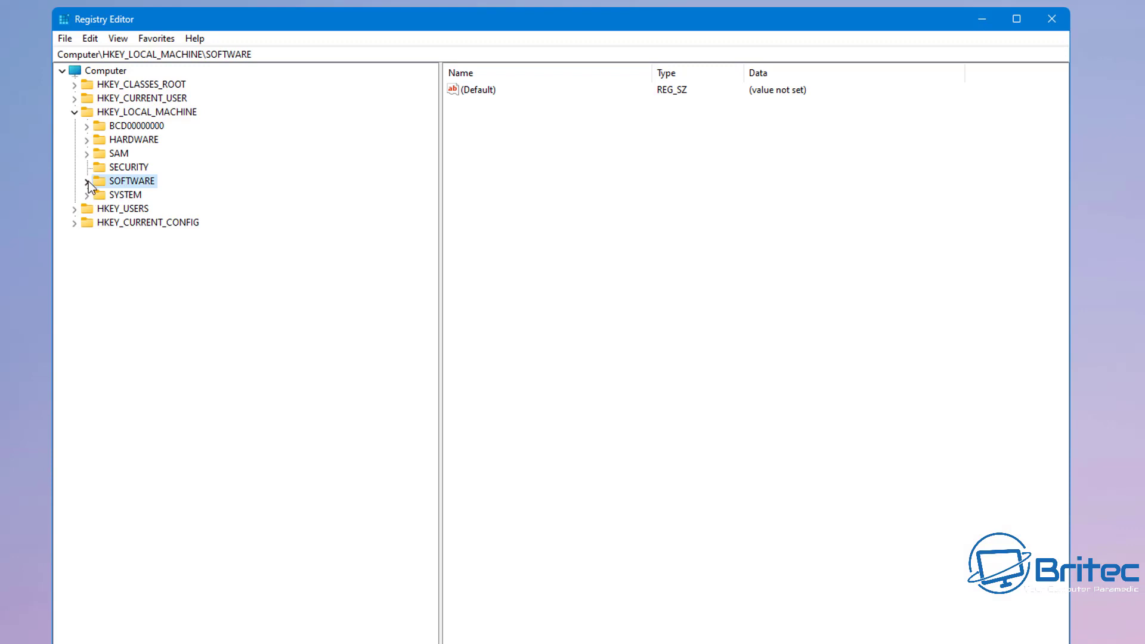
pyautogui.click(86, 181)
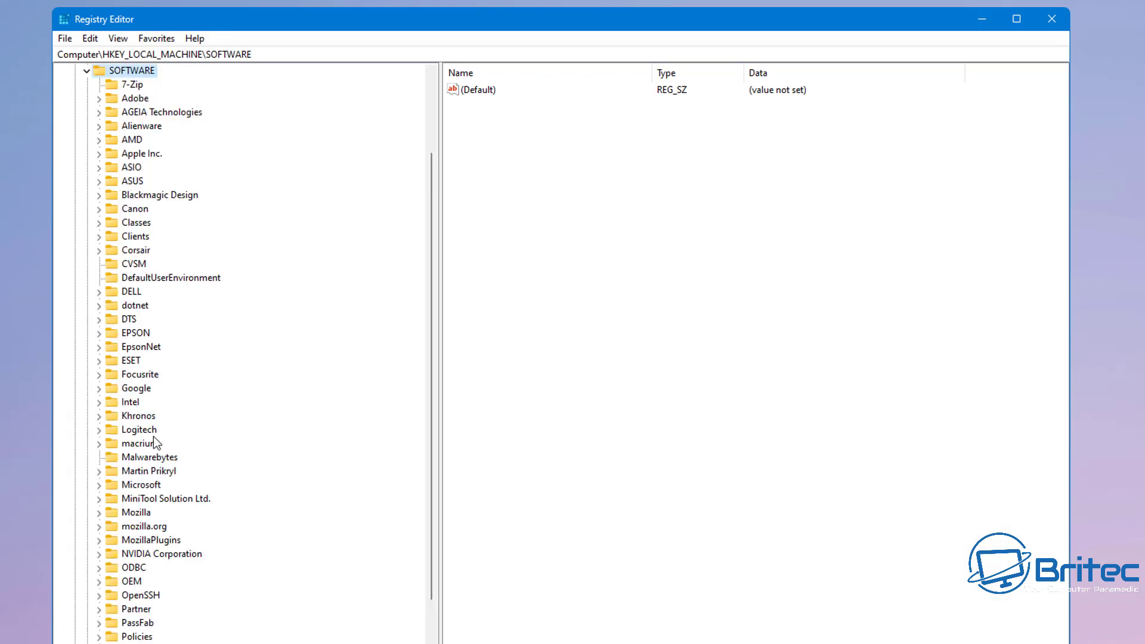
pyautogui.click(141, 484)
pyautogui.click(100, 486)
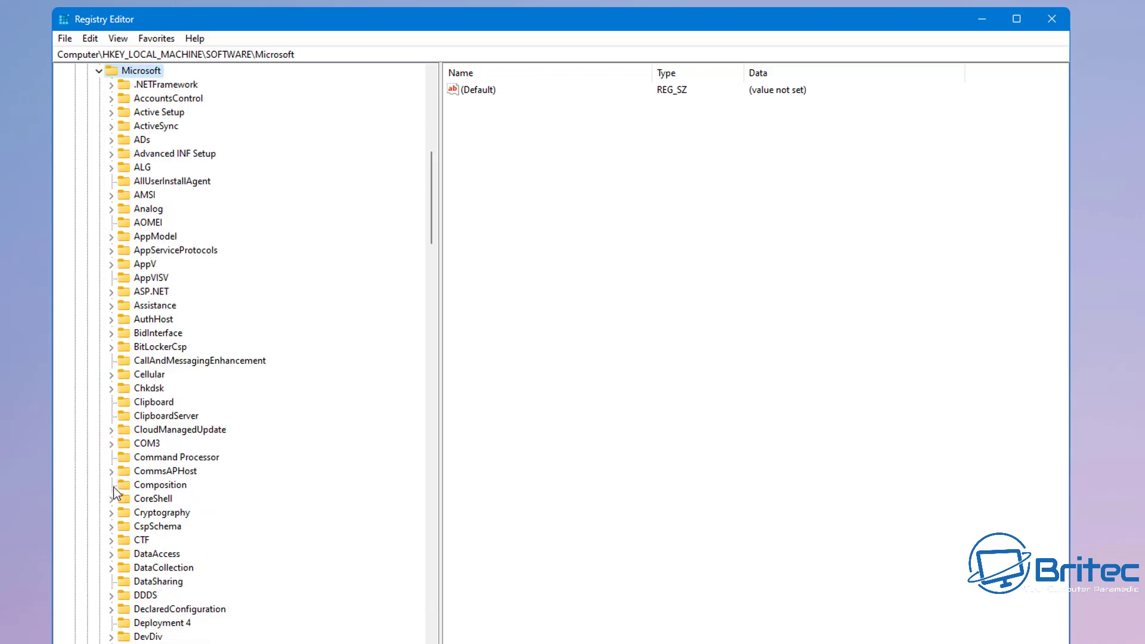
# Expand Windows\CurrentVersion and then the Policies key to show its subkeys
pyautogui.scroll(-16, 160, 545)
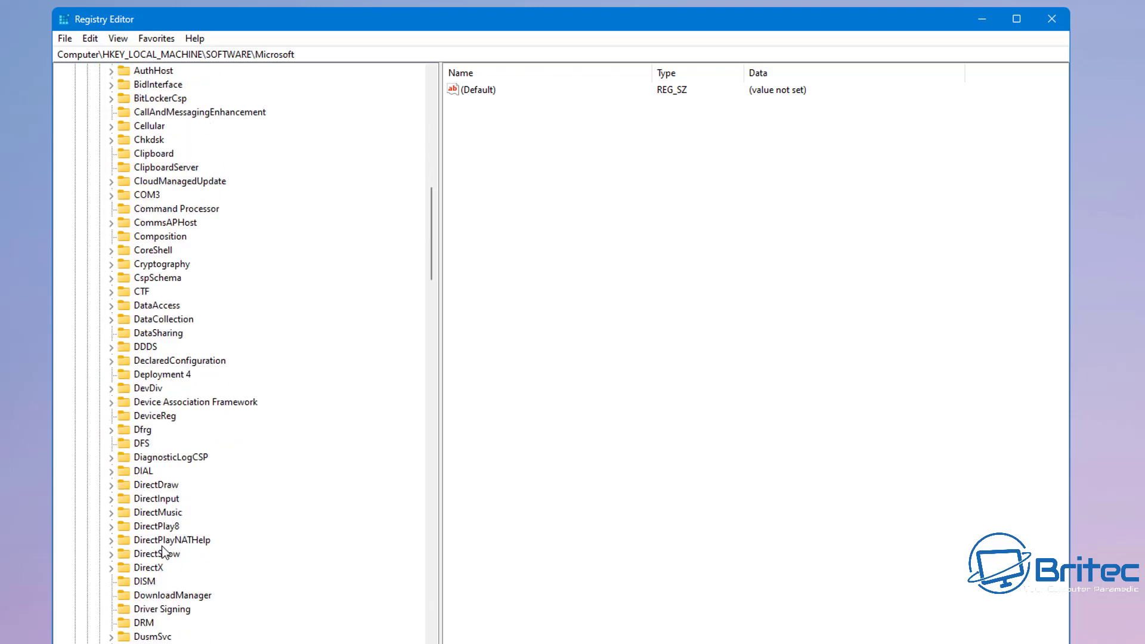
pyautogui.scroll(-20, 157, 541)
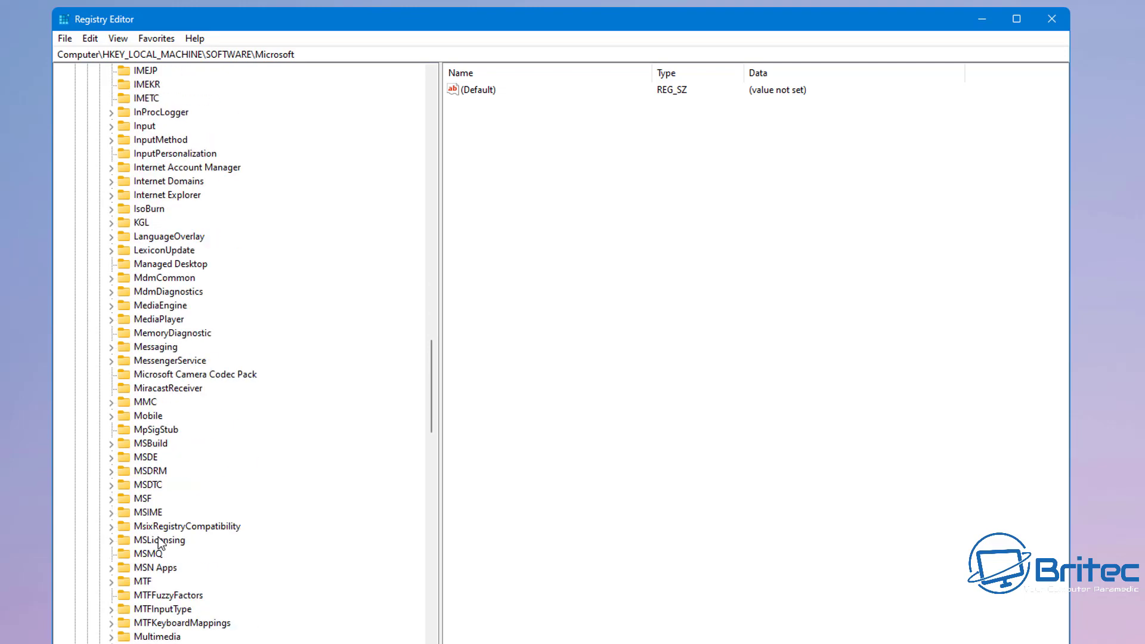
pyautogui.scroll(-18, 158, 540)
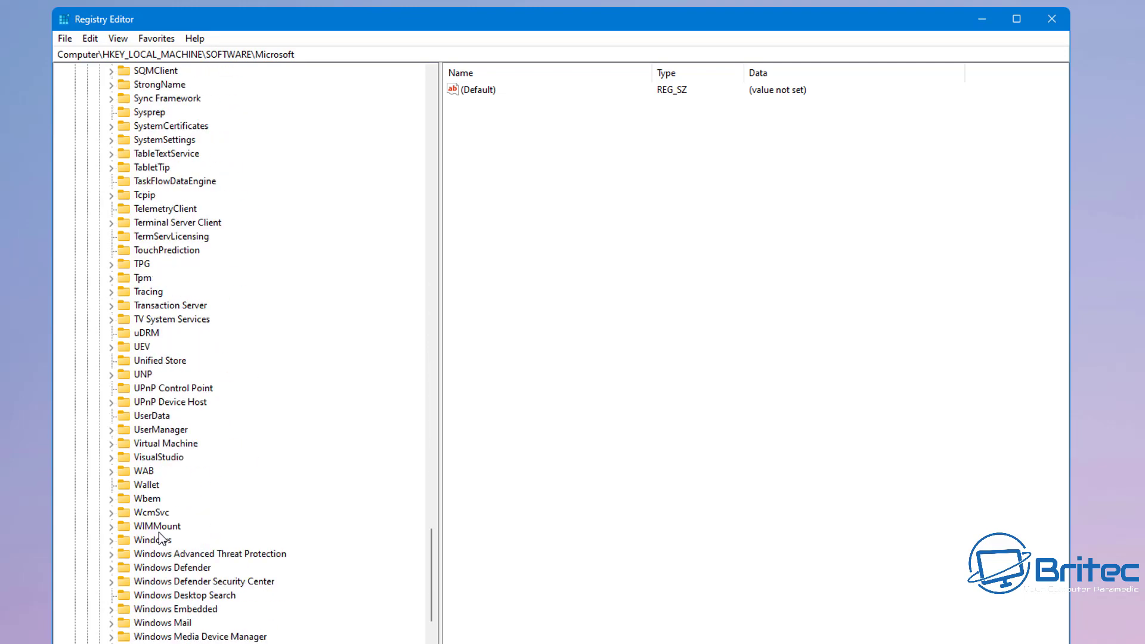
pyautogui.click(140, 375)
pyautogui.click(109, 374)
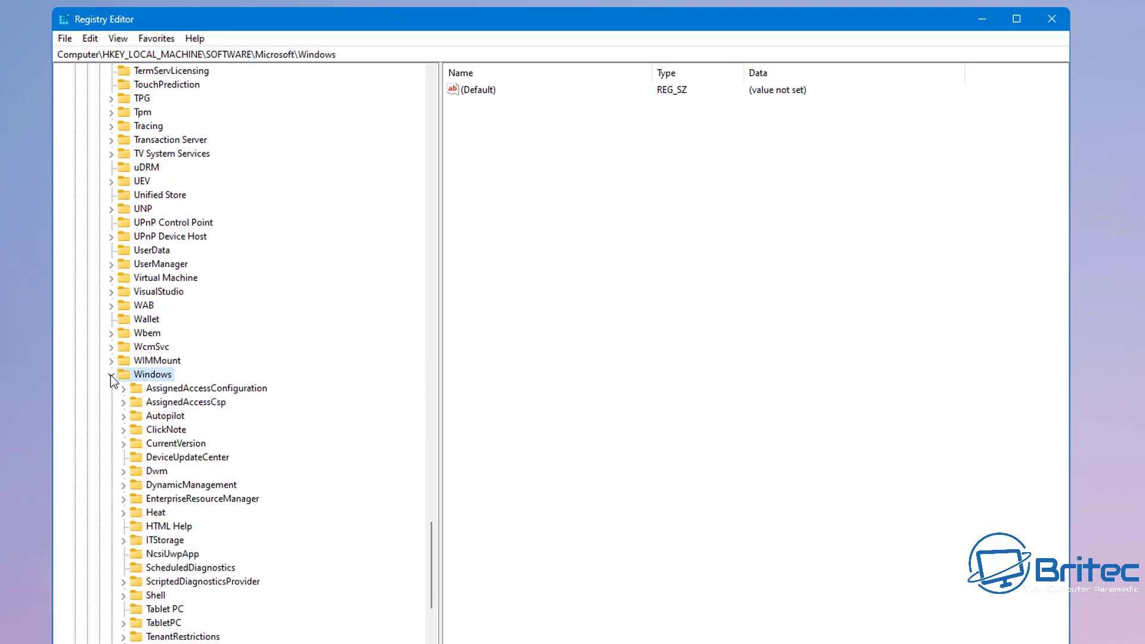
pyautogui.click(169, 445)
pyautogui.click(123, 444)
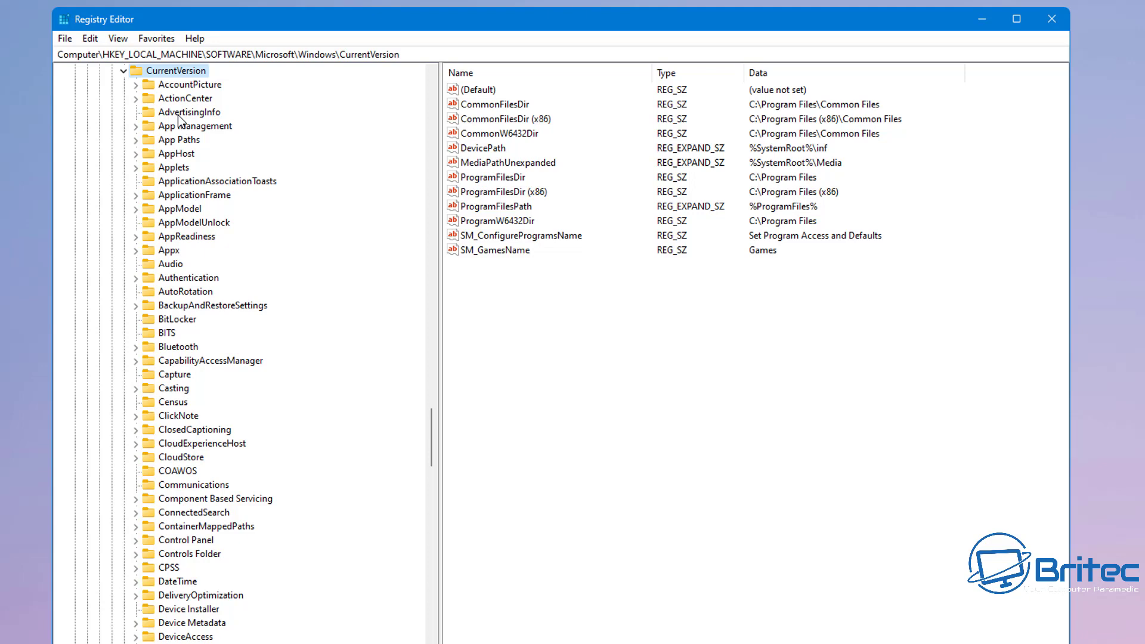
pyautogui.scroll(-5, 175, 495)
pyautogui.scroll(-18, 174, 511)
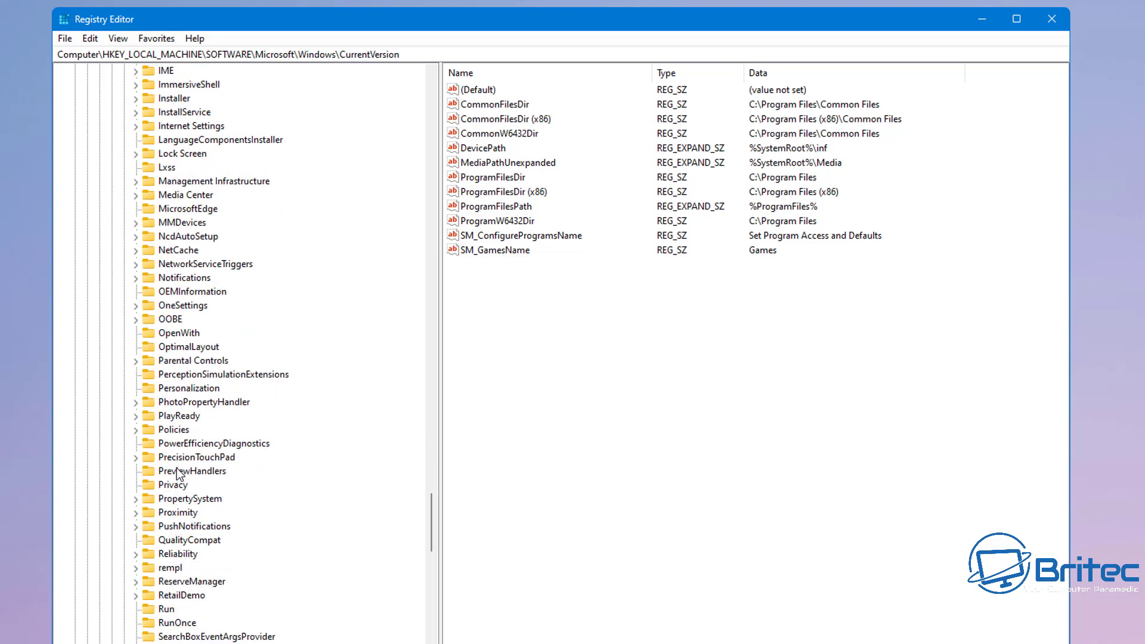
pyautogui.click(176, 431)
pyautogui.click(136, 432)
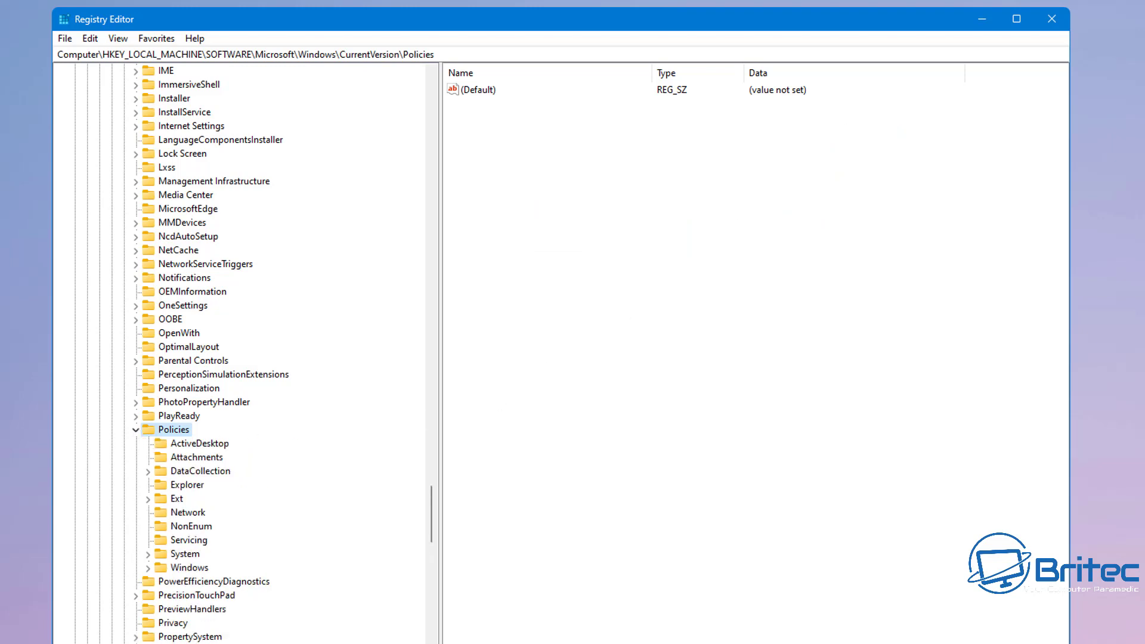
# Change ScanWithAntiVirus under Policies\Attachments from 3 to 1, then close Registry Editor
pyautogui.click(203, 459)
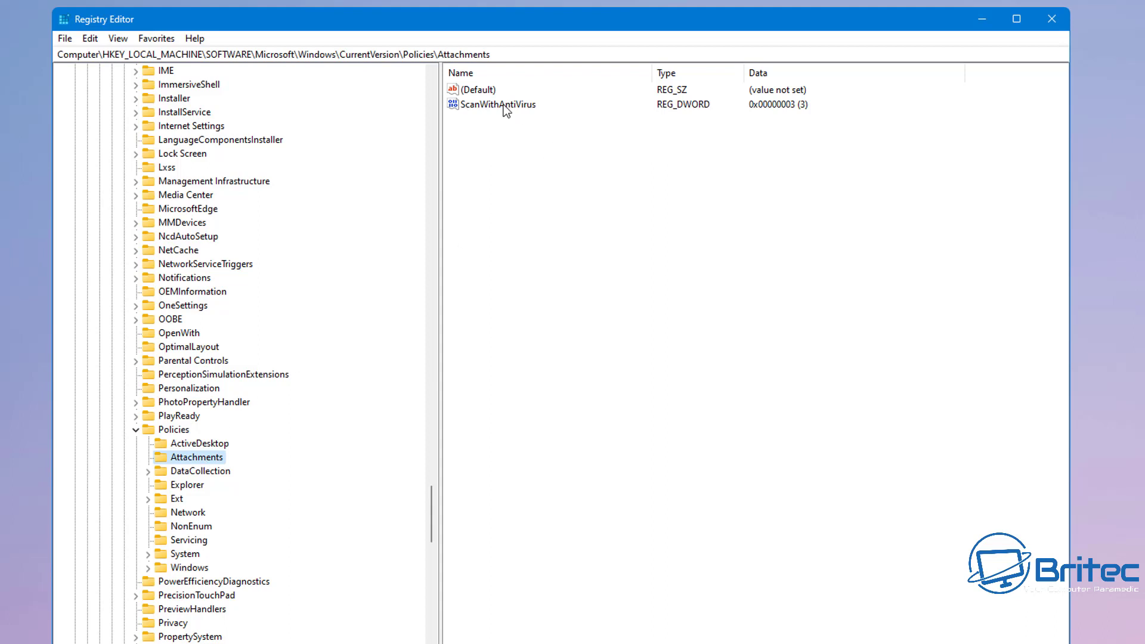
pyautogui.click(528, 107)
pyautogui.doubleClick(520, 109)
pyautogui.moveTo(232, 85); pyautogui.dragTo(592, 138)
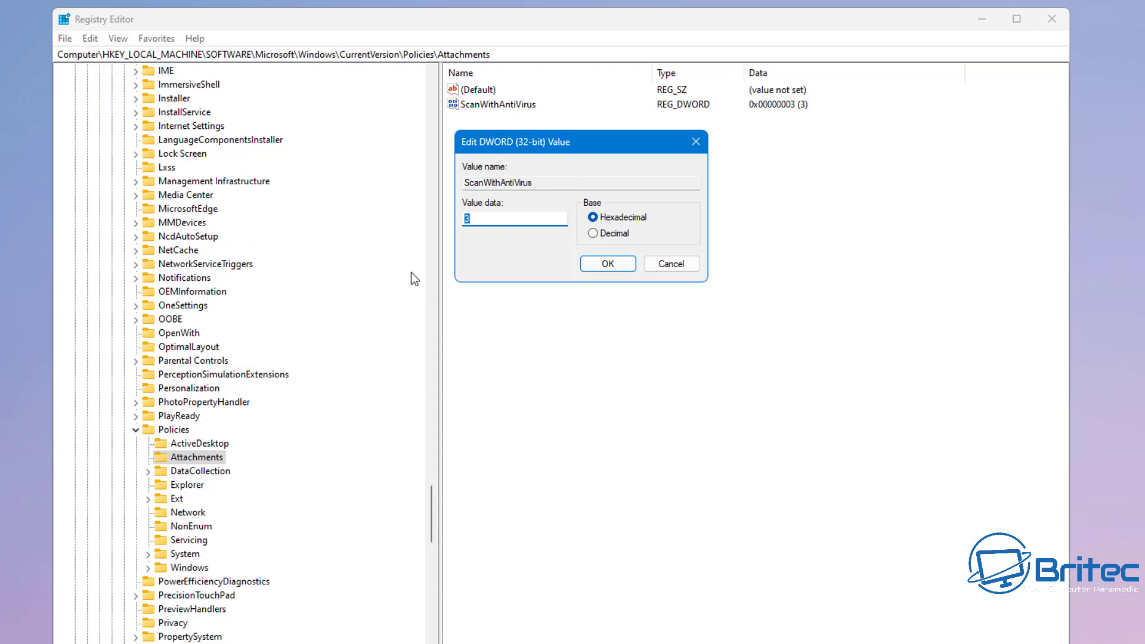
pyautogui.write('1')
pyautogui.click(606, 263)
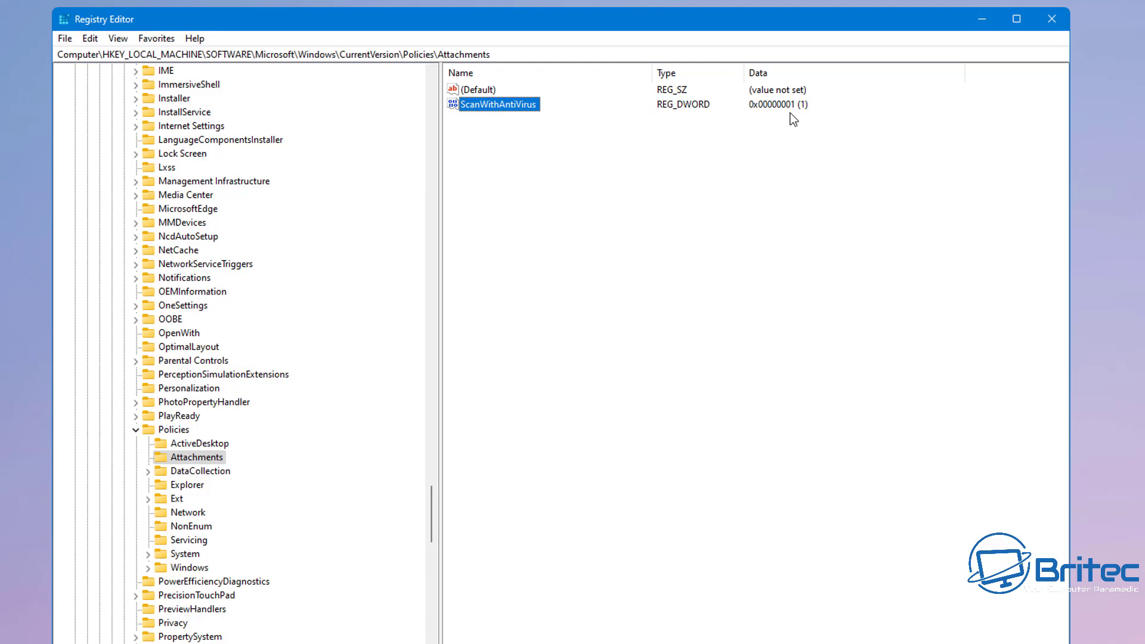
pyautogui.click(982, 21)
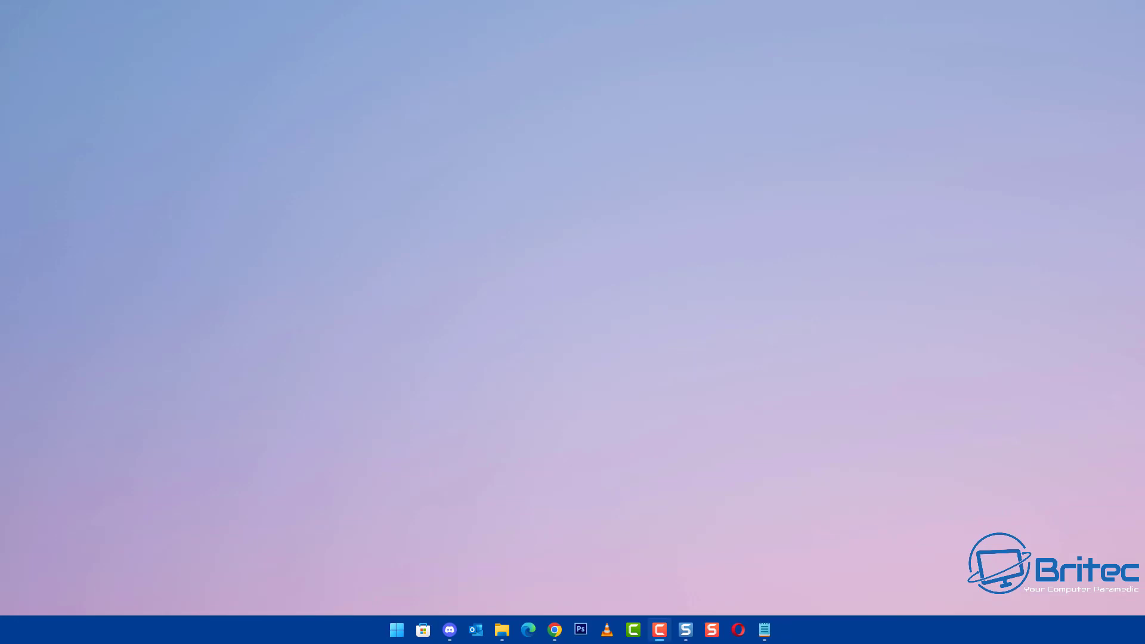
# In Device Manager, auto-search drivers for the Realtek Gaming GbE Family Controller #2; the best driver is already installed
pyautogui.rightClick(397, 629)
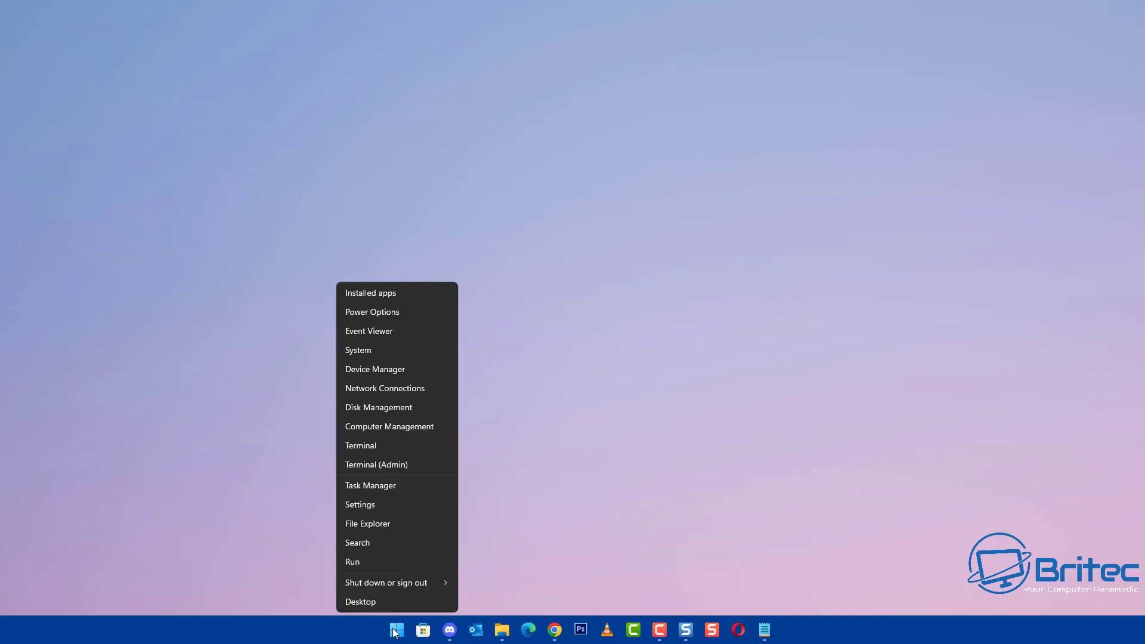
pyautogui.click(392, 371)
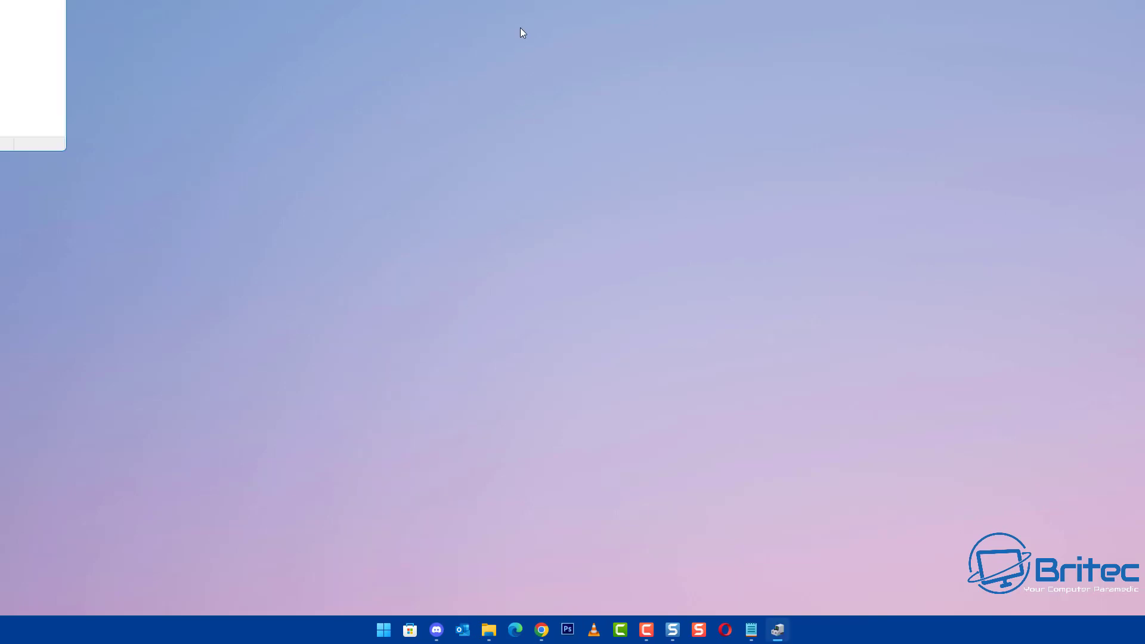
pyautogui.moveTo(36, 0); pyautogui.dragTo(593, 256)
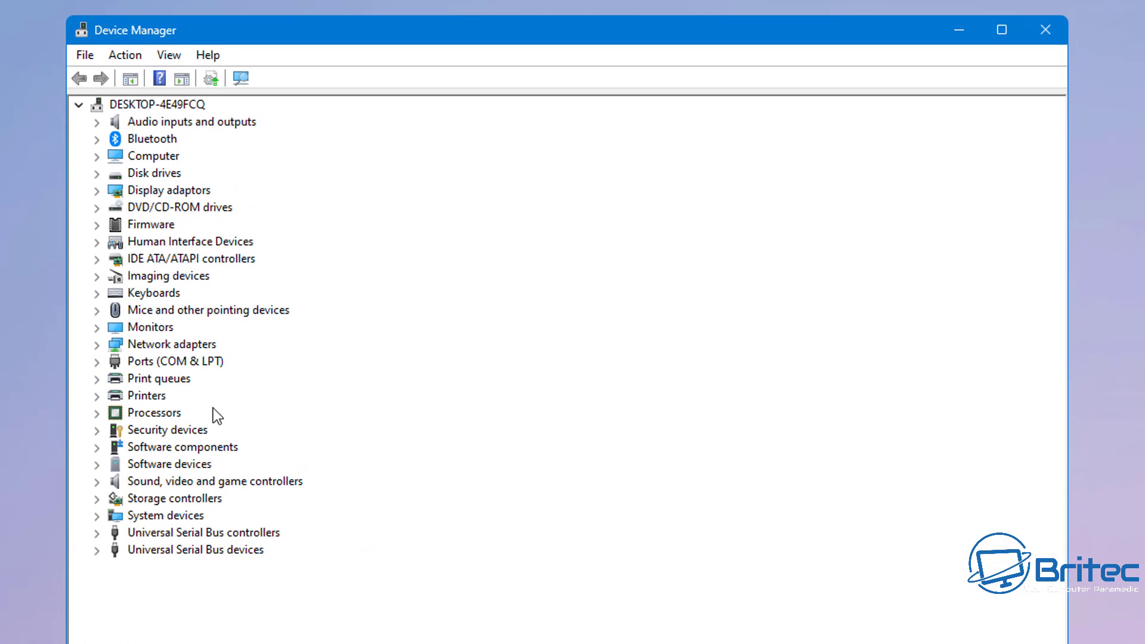
pyautogui.click(97, 345)
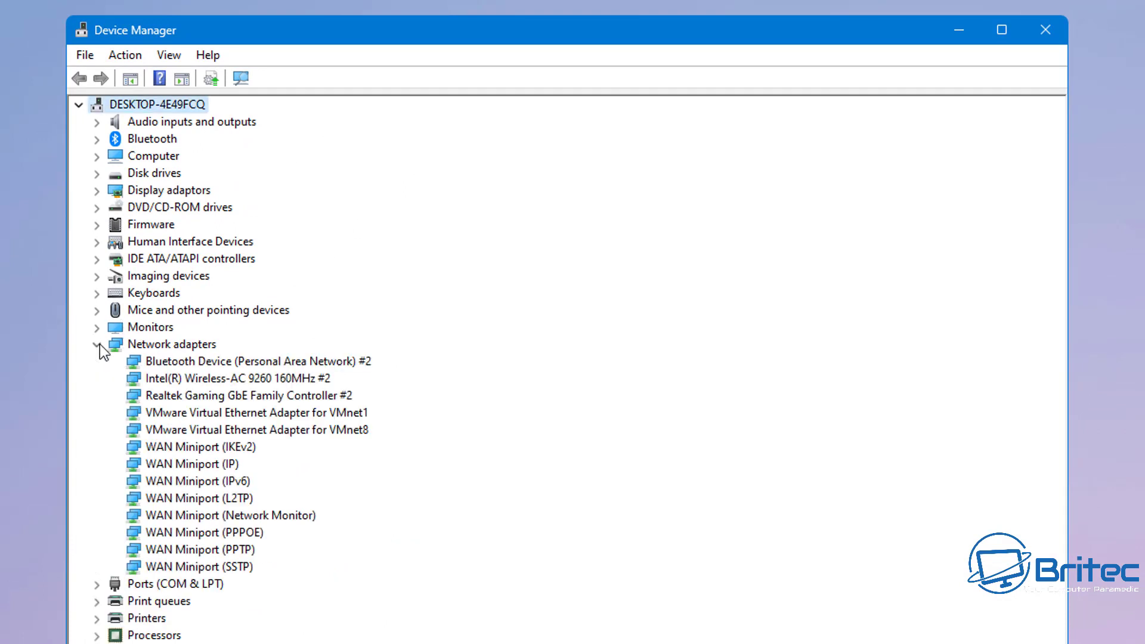
pyautogui.click(204, 398)
pyautogui.rightClick(213, 396)
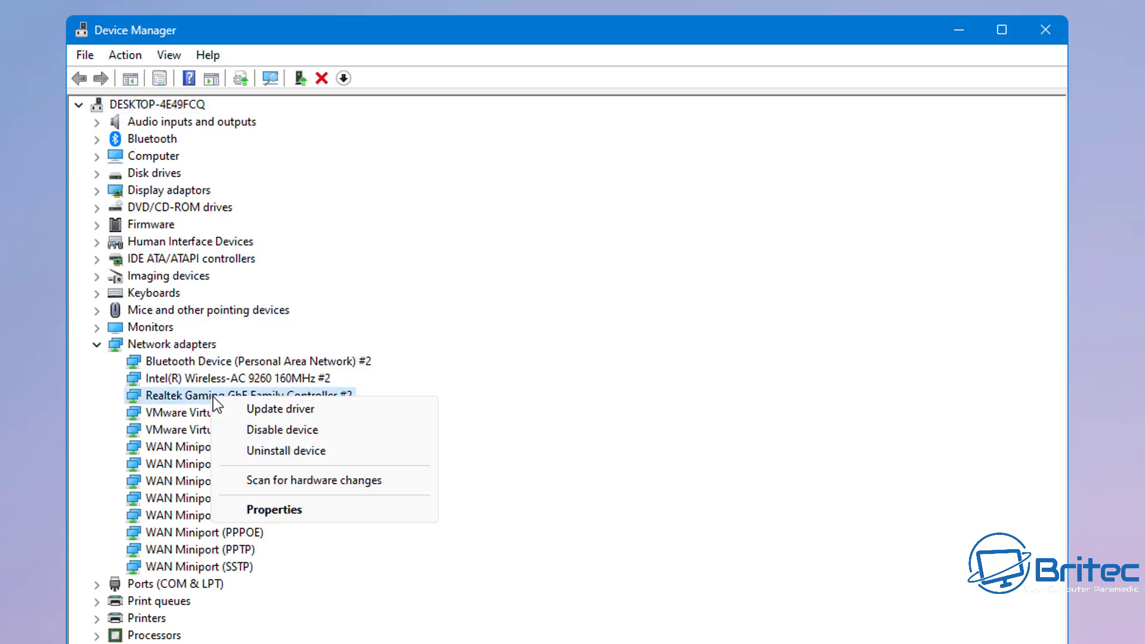
pyautogui.click(262, 408)
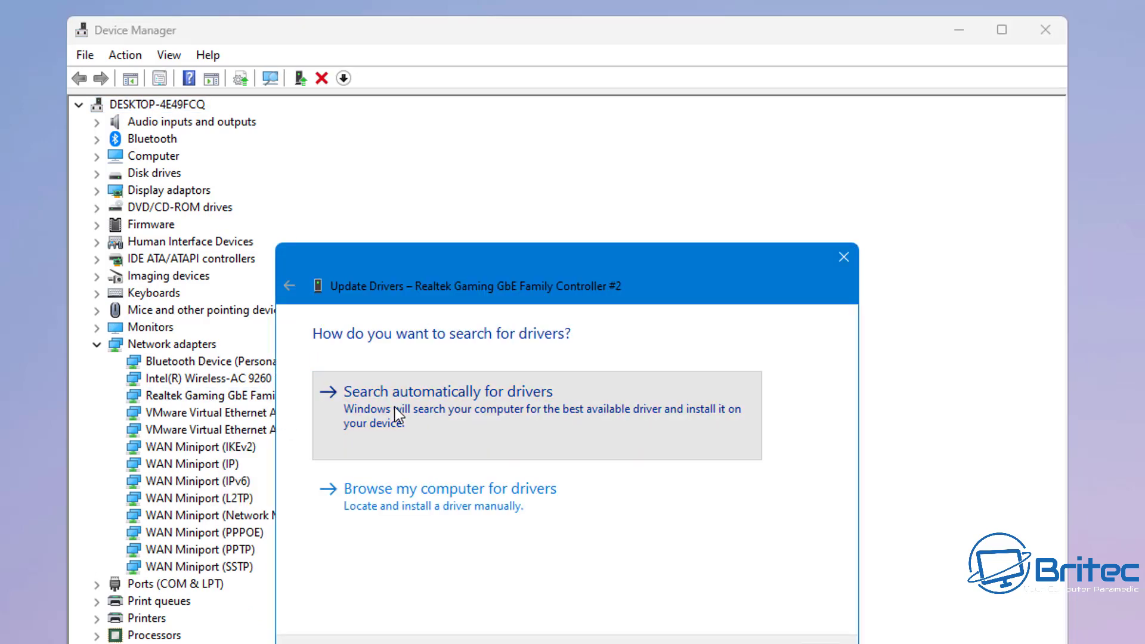
pyautogui.click(338, 415)
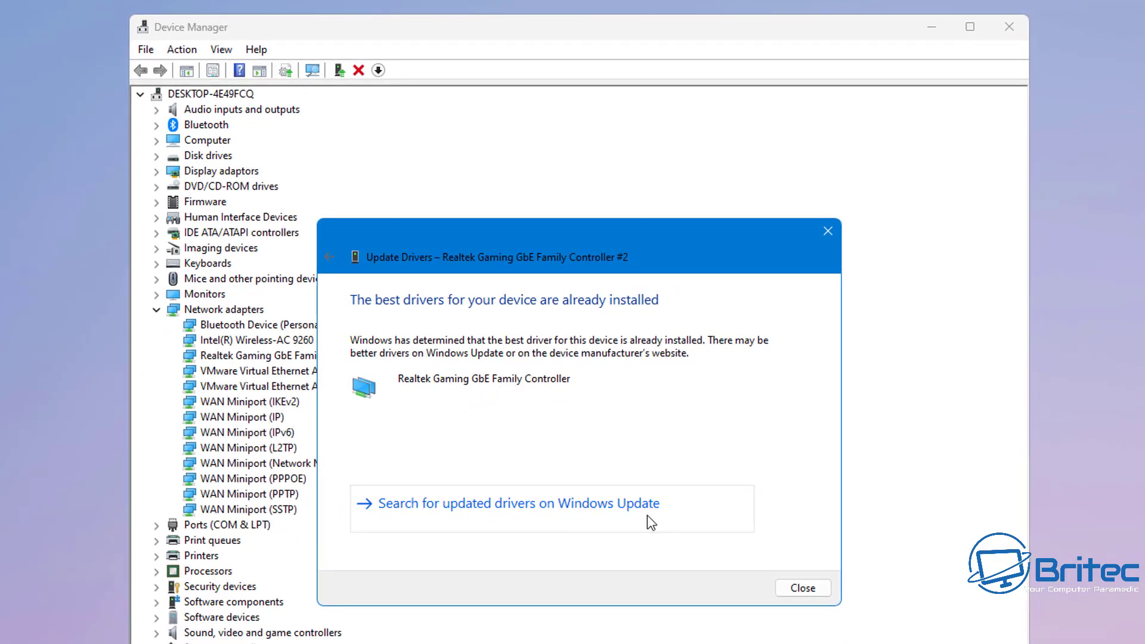
pyautogui.click(804, 588)
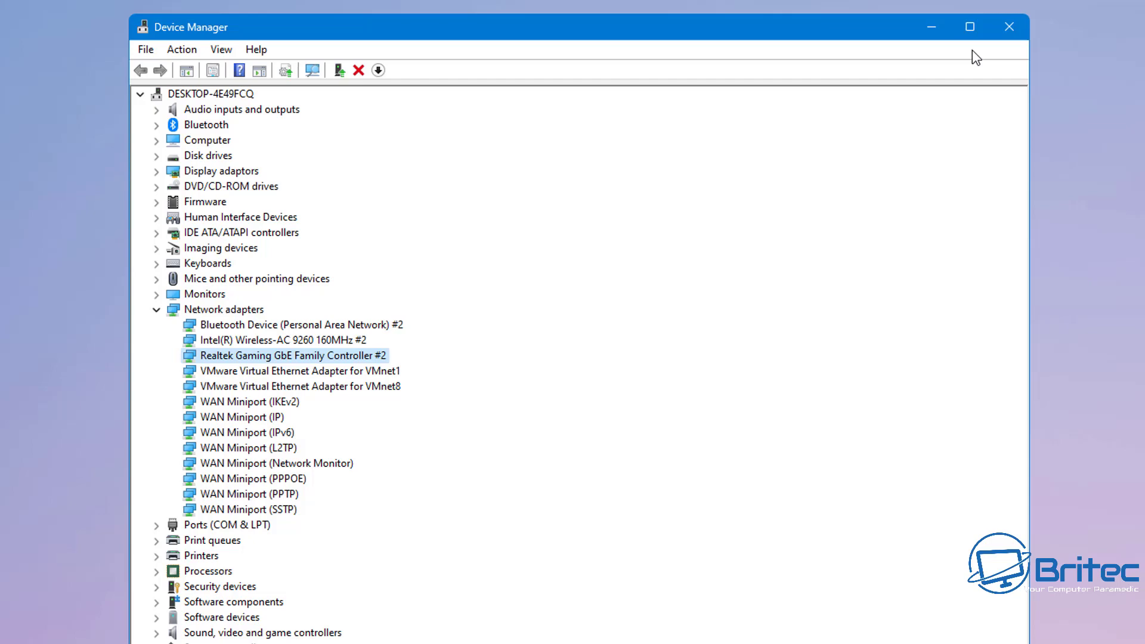
# Close Device Manager, view ESET's pause durations, and cancel so protection stays on
pyautogui.click(1000, 31)
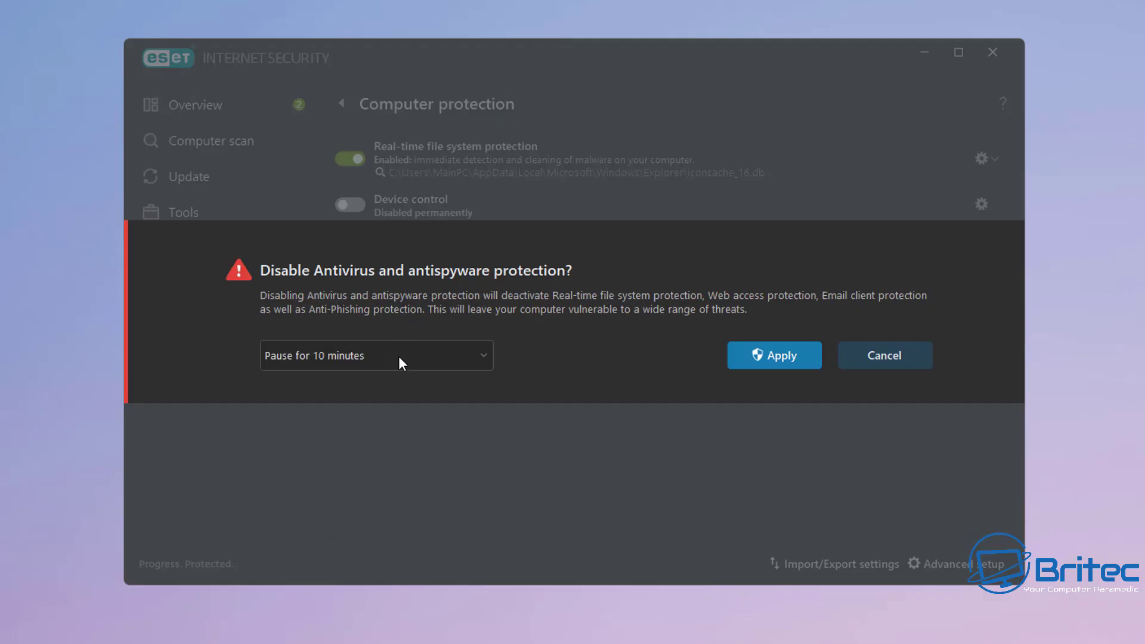
pyautogui.click(398, 356)
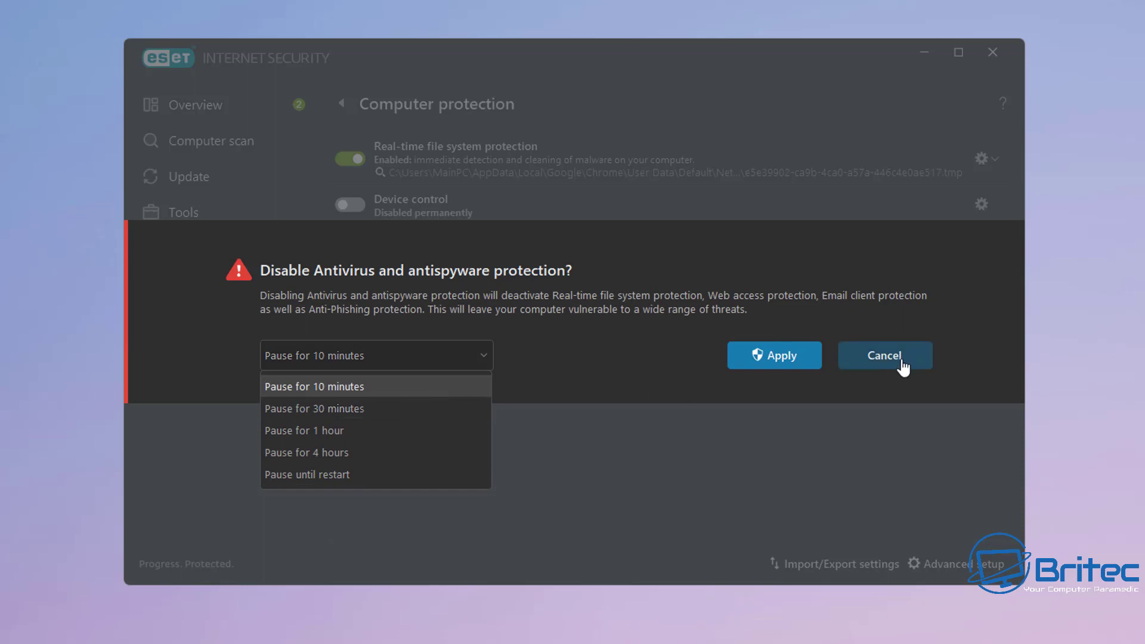
pyautogui.click(903, 365)
pyautogui.click(903, 365)
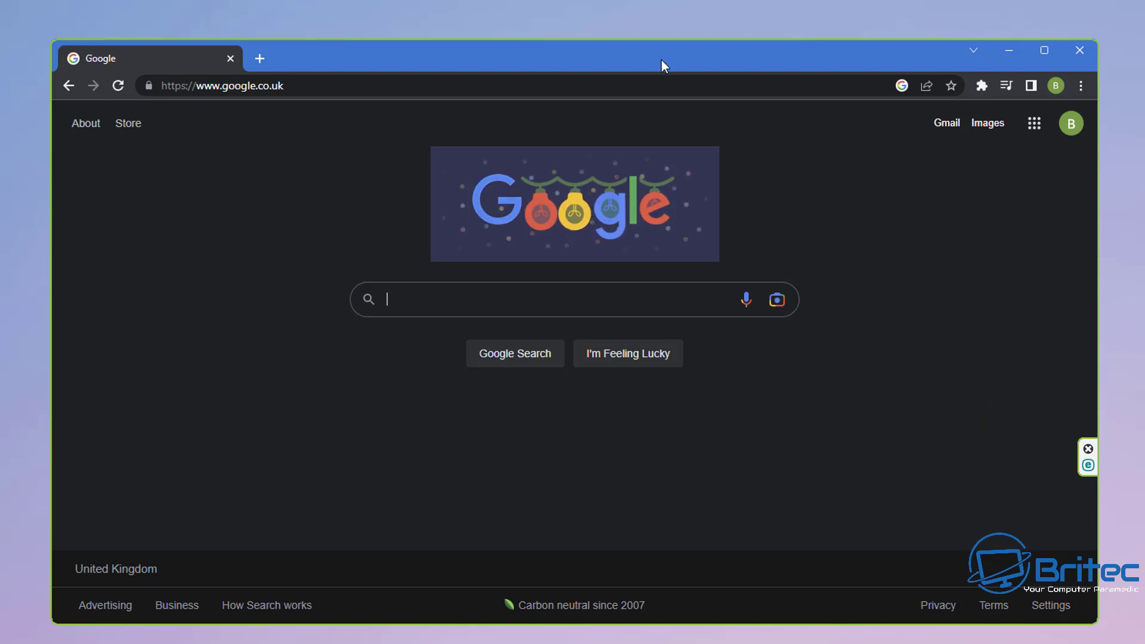
# Check Chrome's Reset and clean up and Default browser settings, then exit Chrome
pyautogui.moveTo(661, 58)
pyautogui.mouseDown()
pyautogui.moveTo(585, 85)
pyautogui.moveTo(669, 44)
pyautogui.mouseUp()
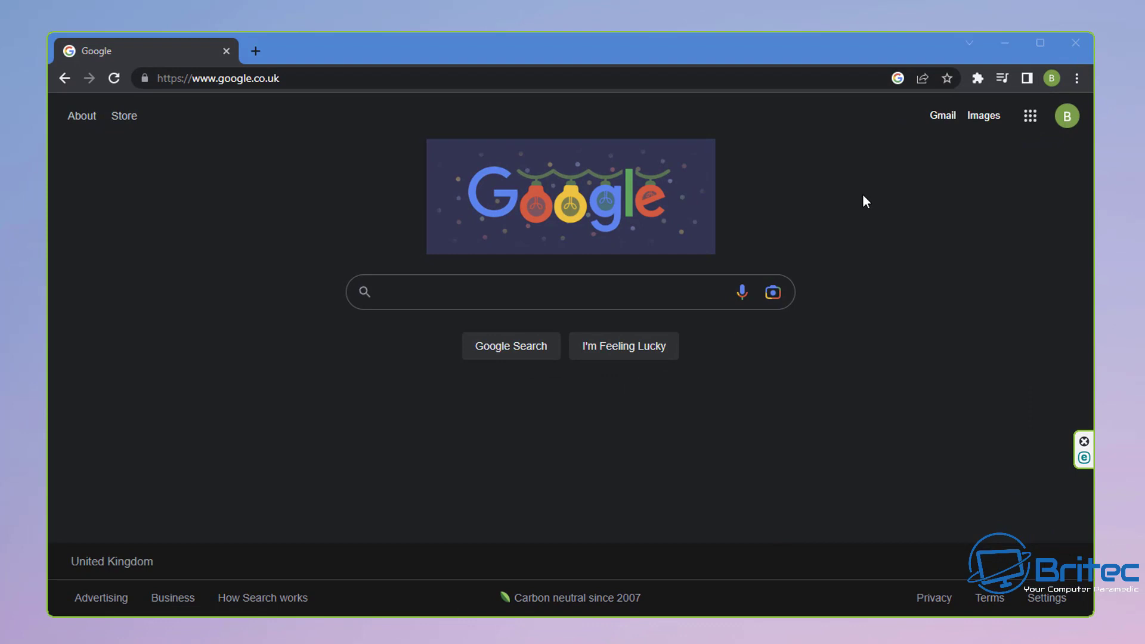
pyautogui.click(1077, 78)
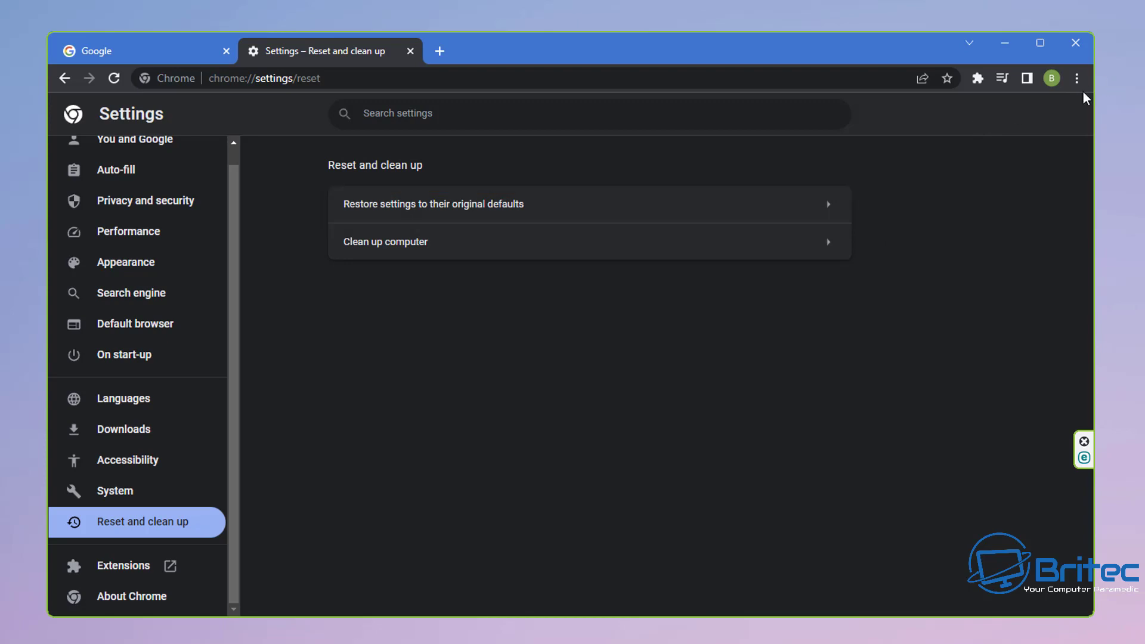
pyautogui.click(153, 328)
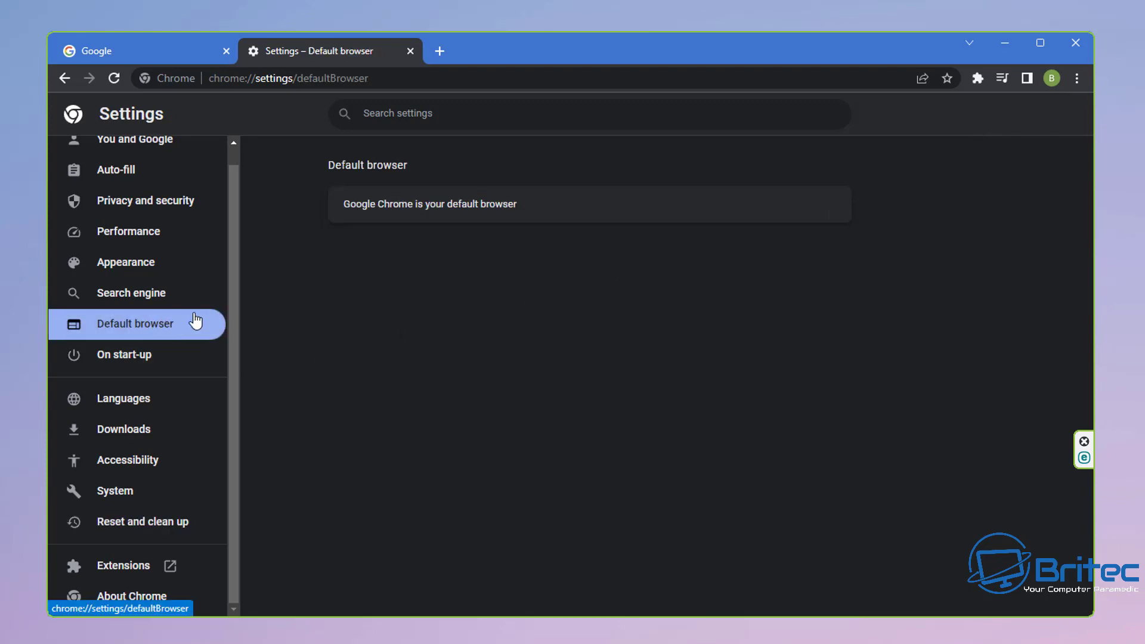
pyautogui.click(1076, 47)
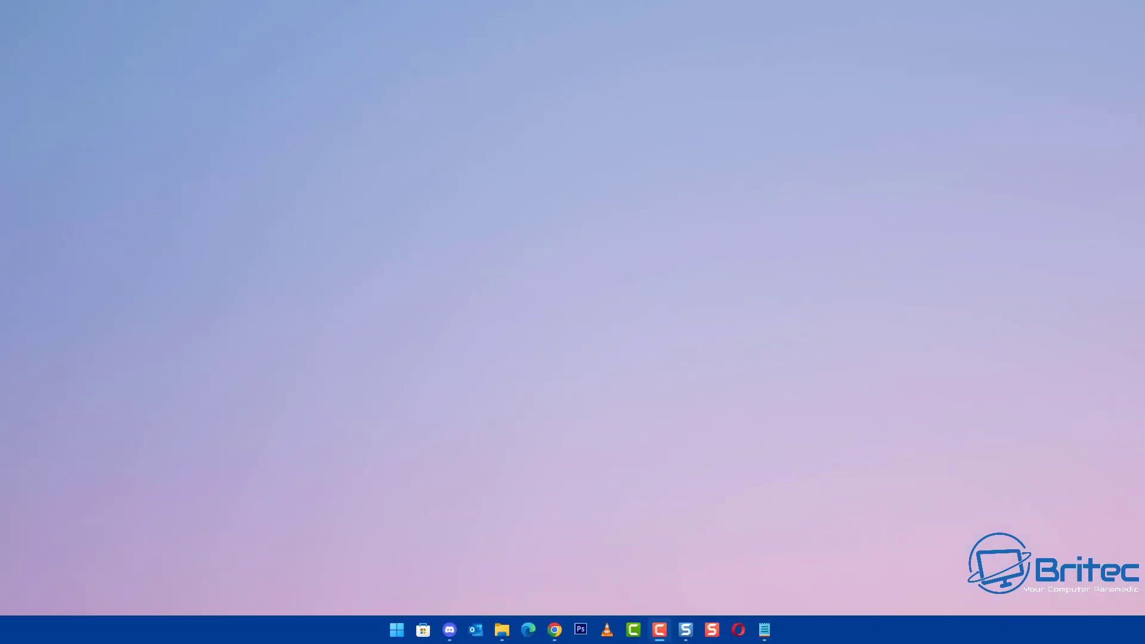
# Go to Settings > Network & internet > Advanced network settings and scroll down to Network reset
pyautogui.click(397, 630)
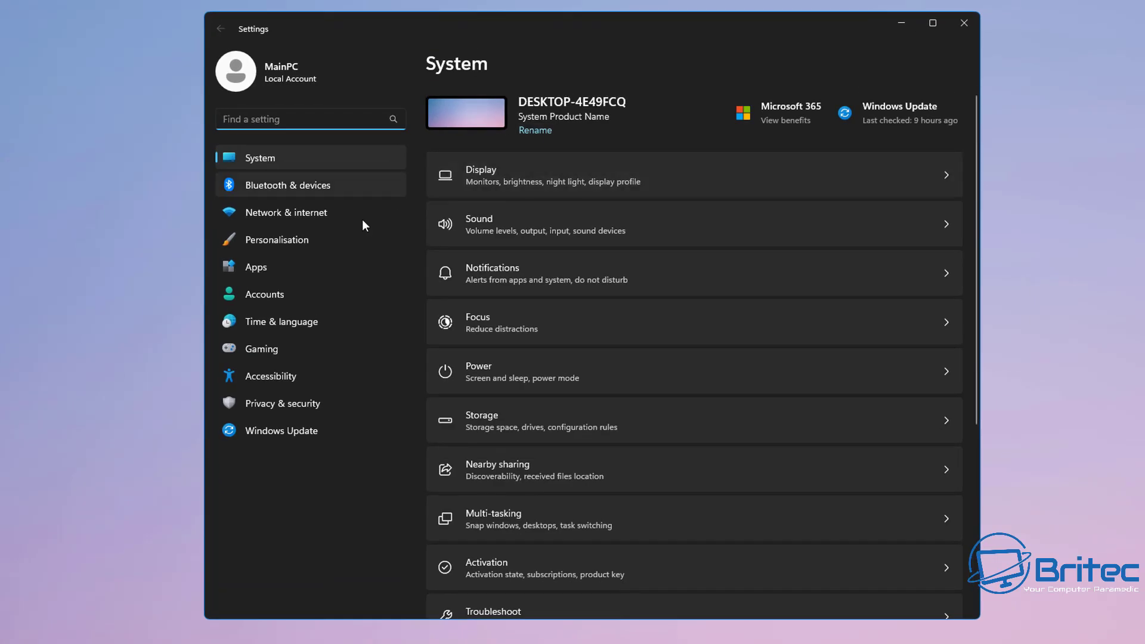
pyautogui.click(282, 210)
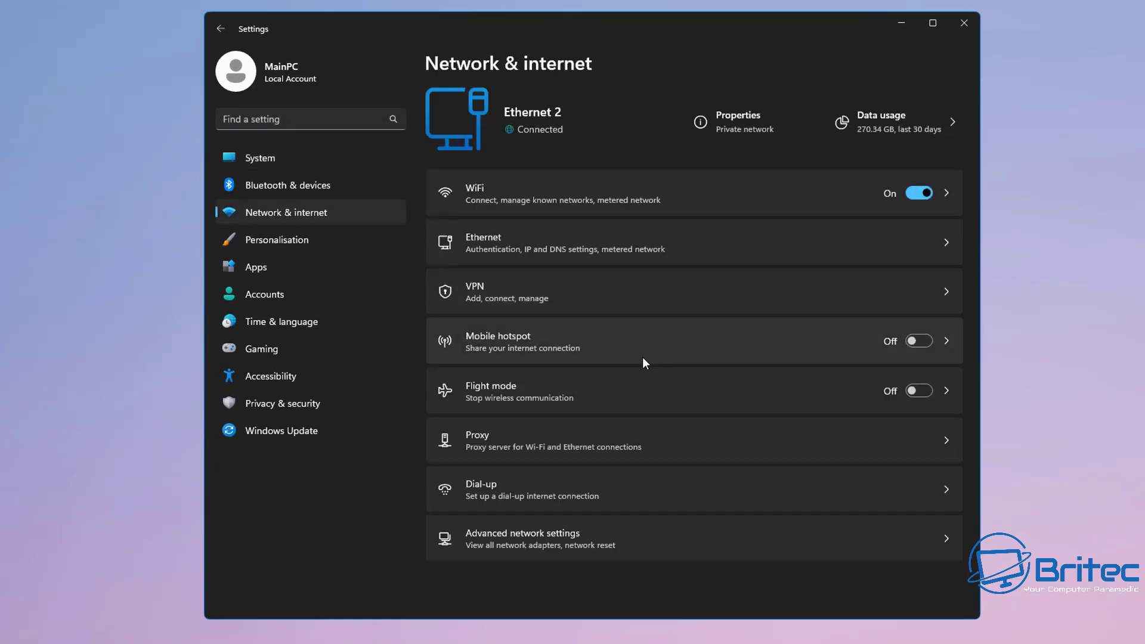
pyautogui.click(584, 540)
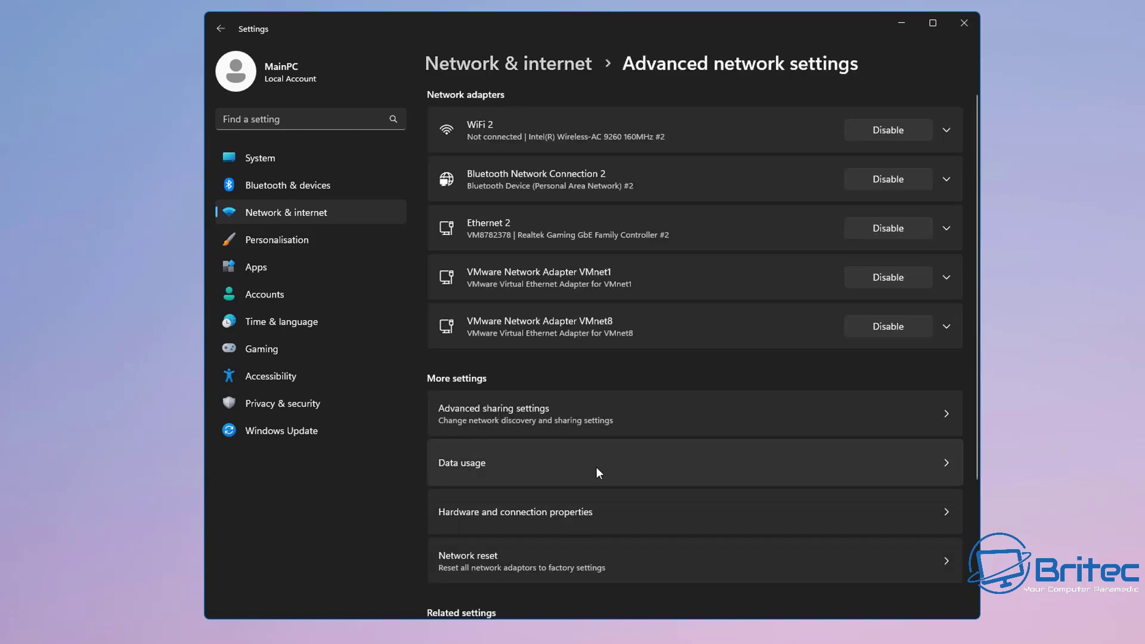
pyautogui.scroll(-3, 595, 467)
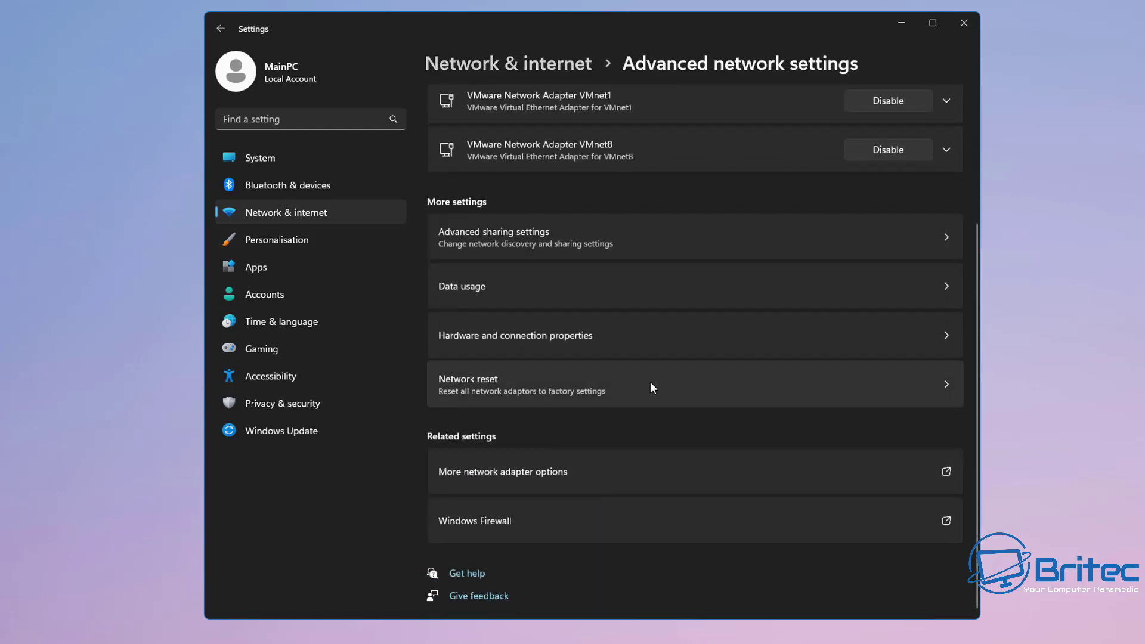